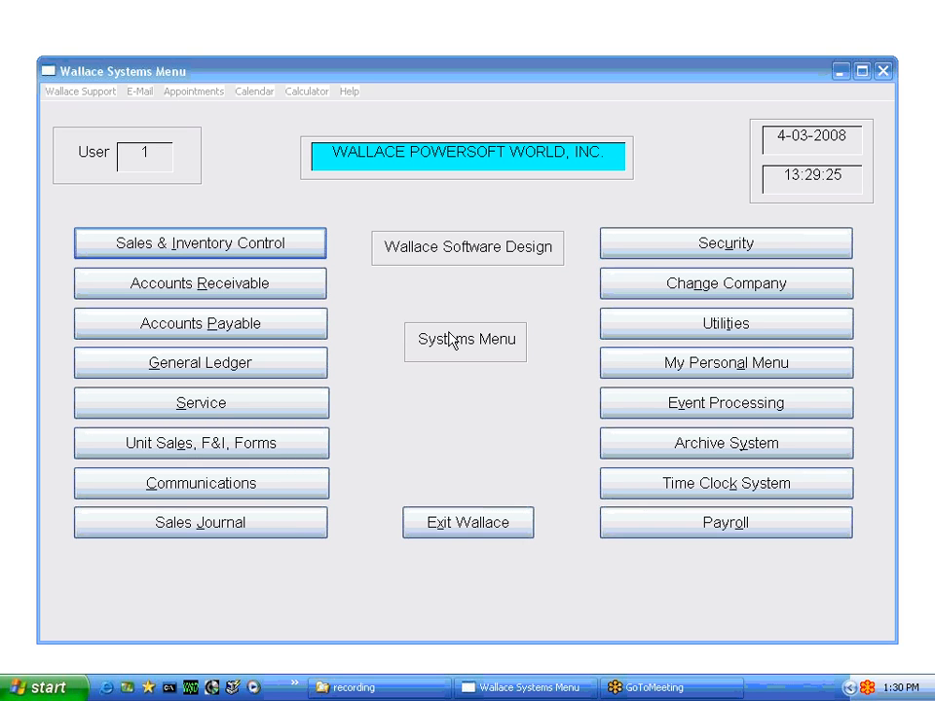
Step: Open the Unit Sales, F&I, Forms module and accept the initials and password prompt
click(188, 450)
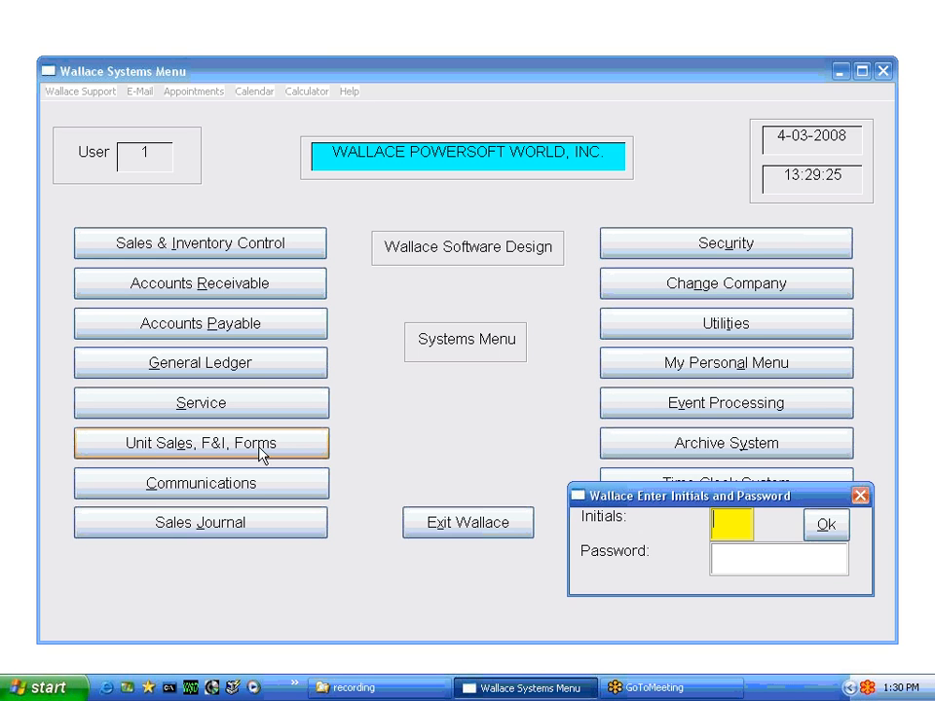
click(831, 526)
click(517, 400)
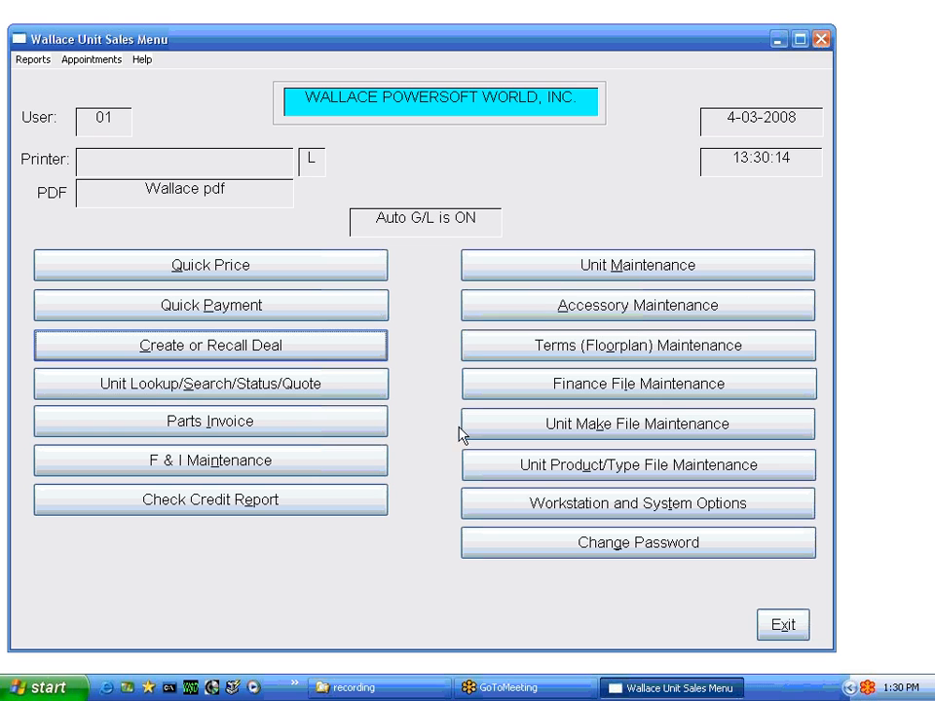
Step: In the workstation and system options, open option 11, Create/Change RO/VS User Define Control Record
click(571, 510)
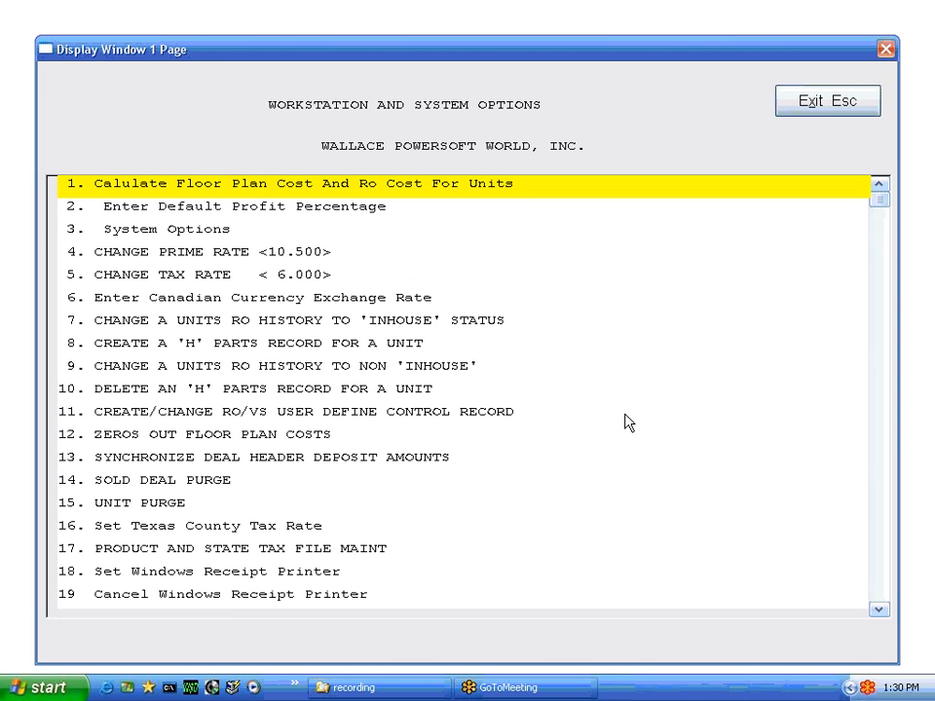
key(Down)
key(Down)
key(Down)
key(Down)
key(Down)
key(Down)
key(Down)
key(Down)
key(Down)
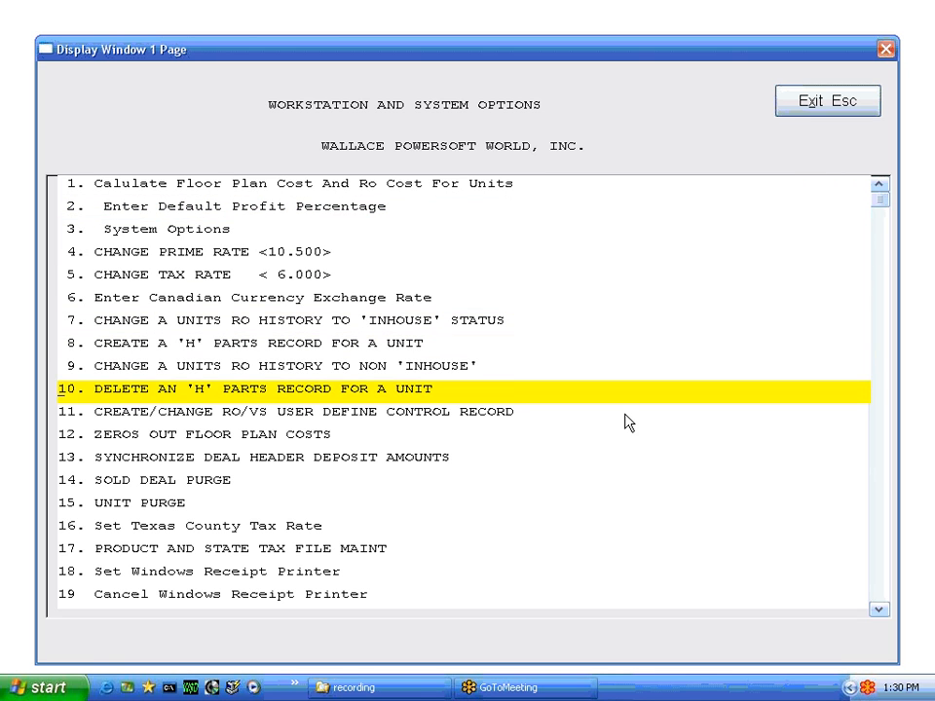
key(Down)
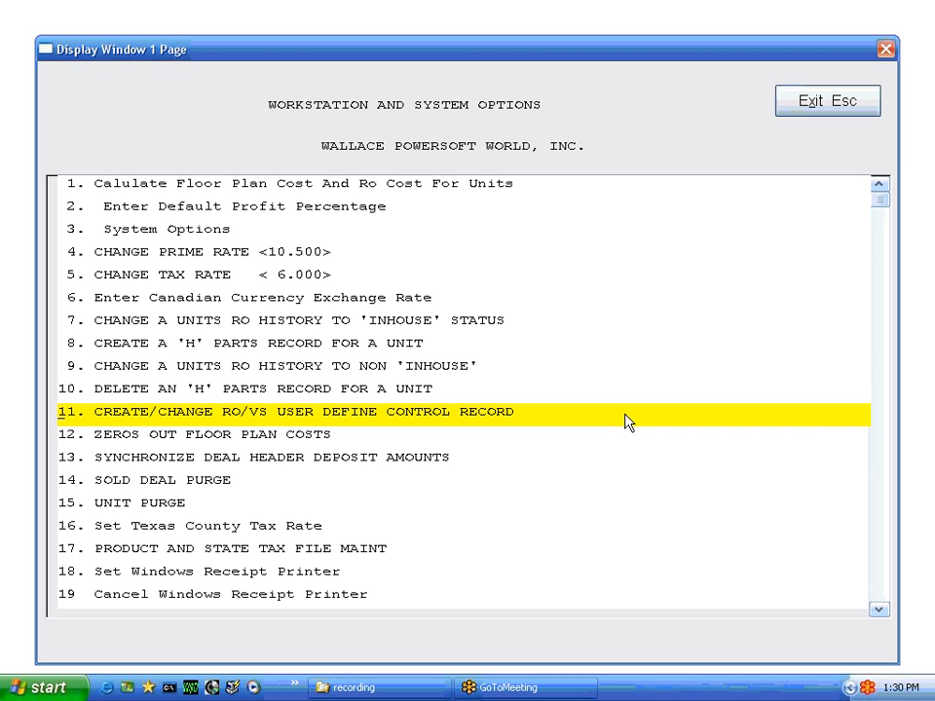
double_click(625, 416)
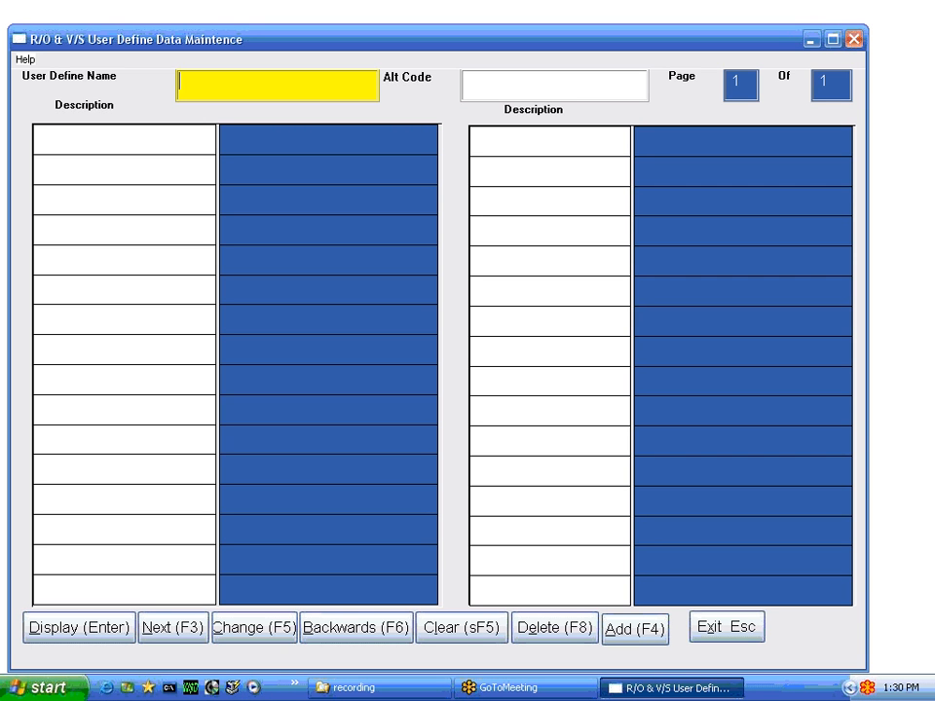
Step: Display the BOAT user-define record and examine its first column of descriptions, from POWER/SAIL through PROPS & RPM'S
click(171, 631)
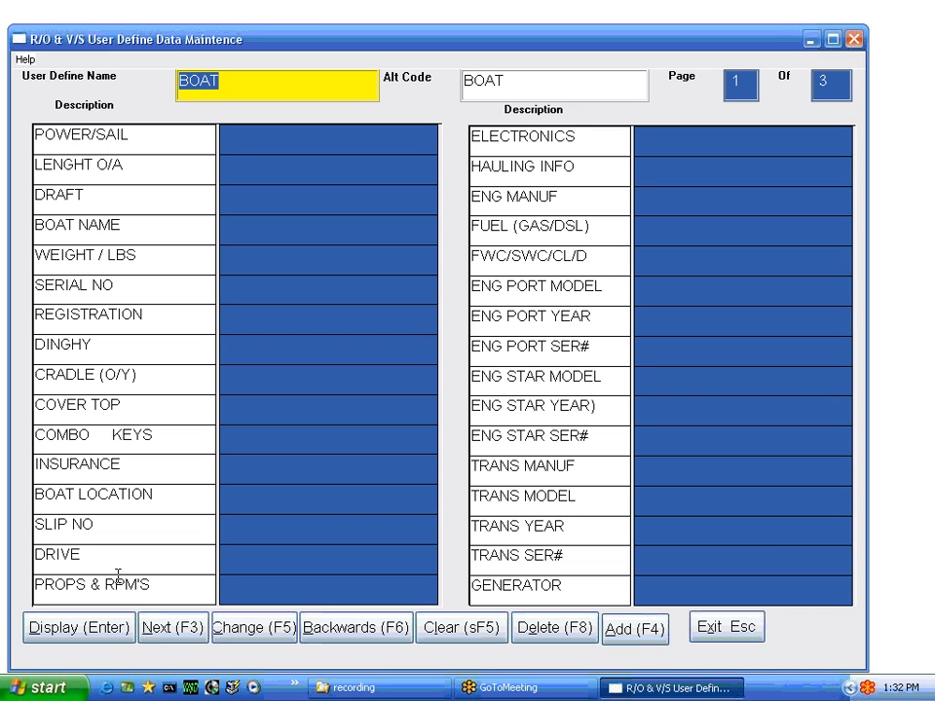
click(93, 137)
click(113, 165)
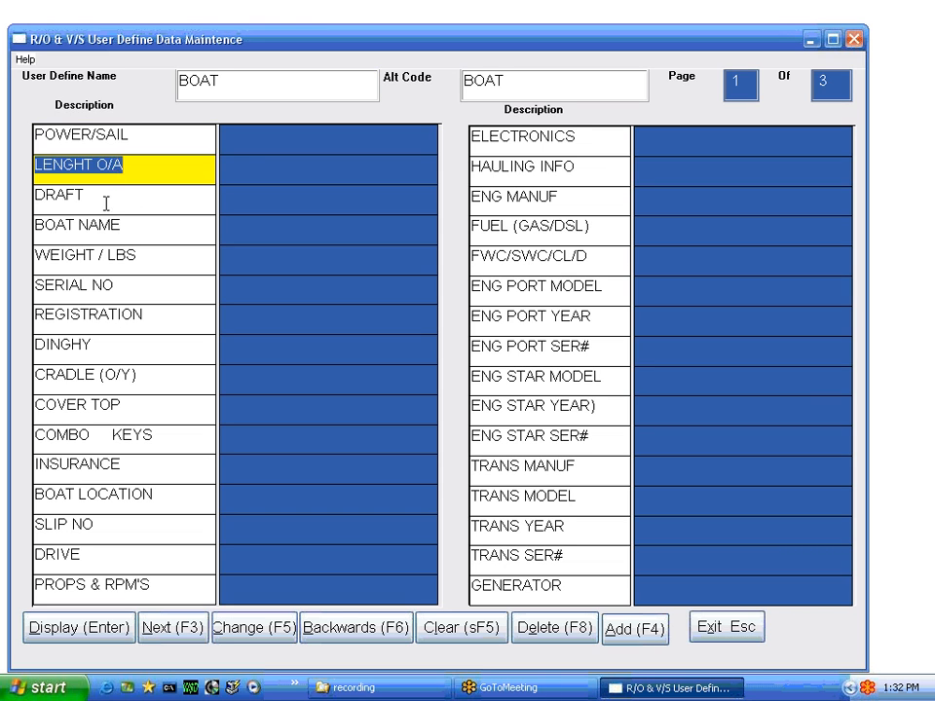
click(104, 199)
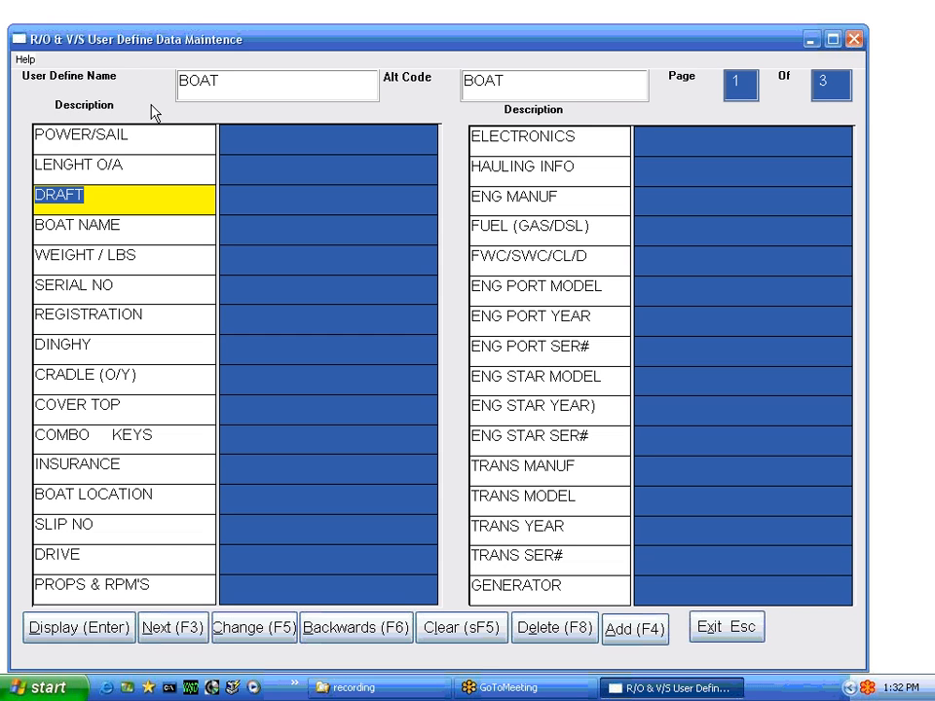
click(155, 137)
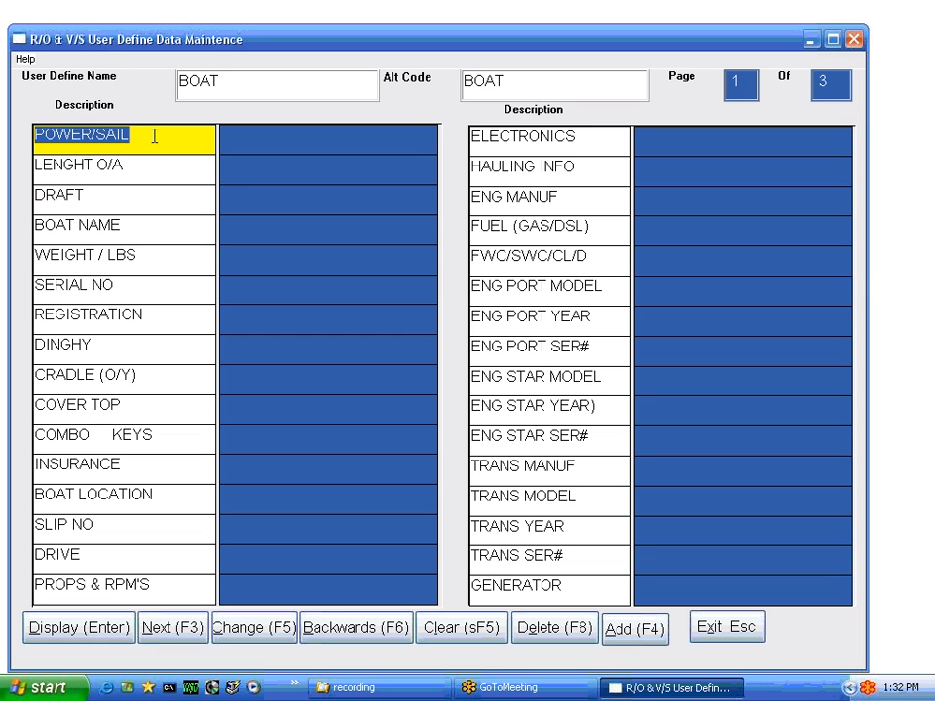
click(91, 166)
click(82, 199)
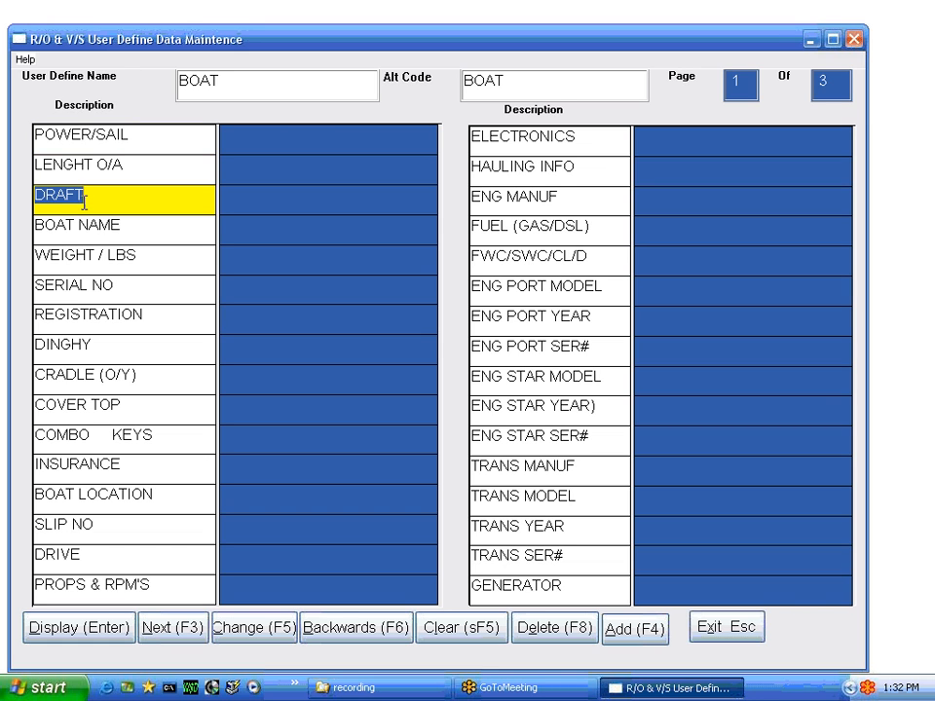
click(84, 228)
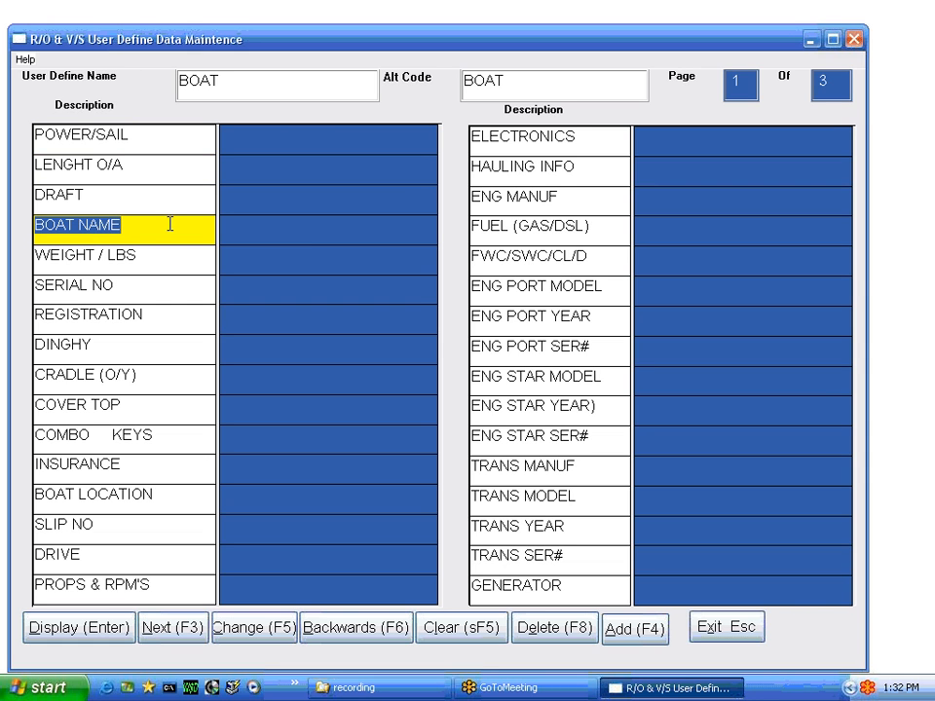
click(75, 255)
click(98, 316)
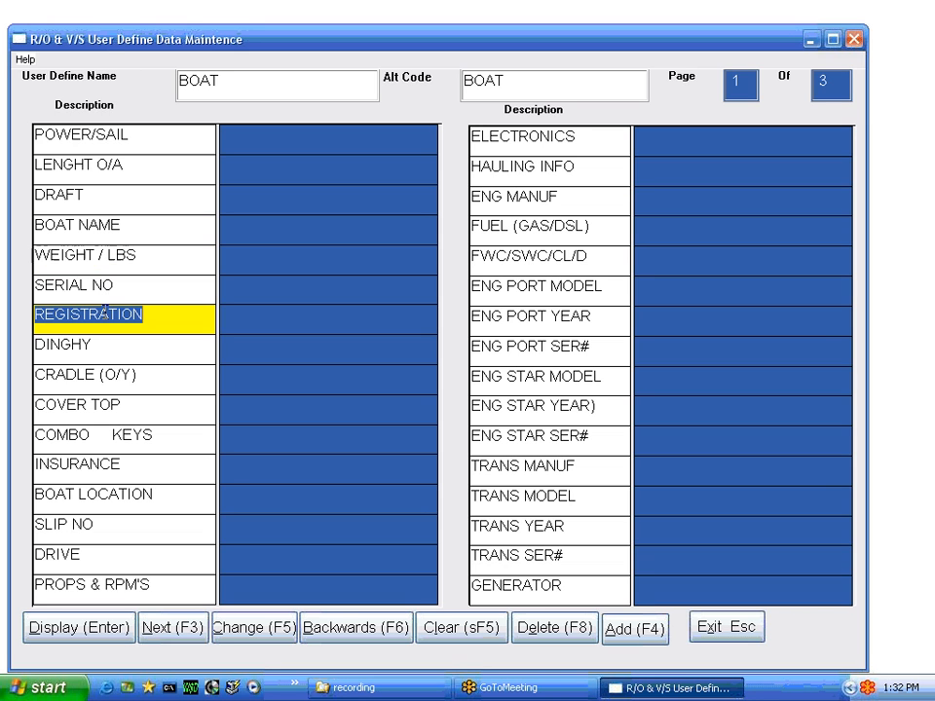
key(Tab)
key(Tab)
key(Tab)
key(Tab)
key(Tab)
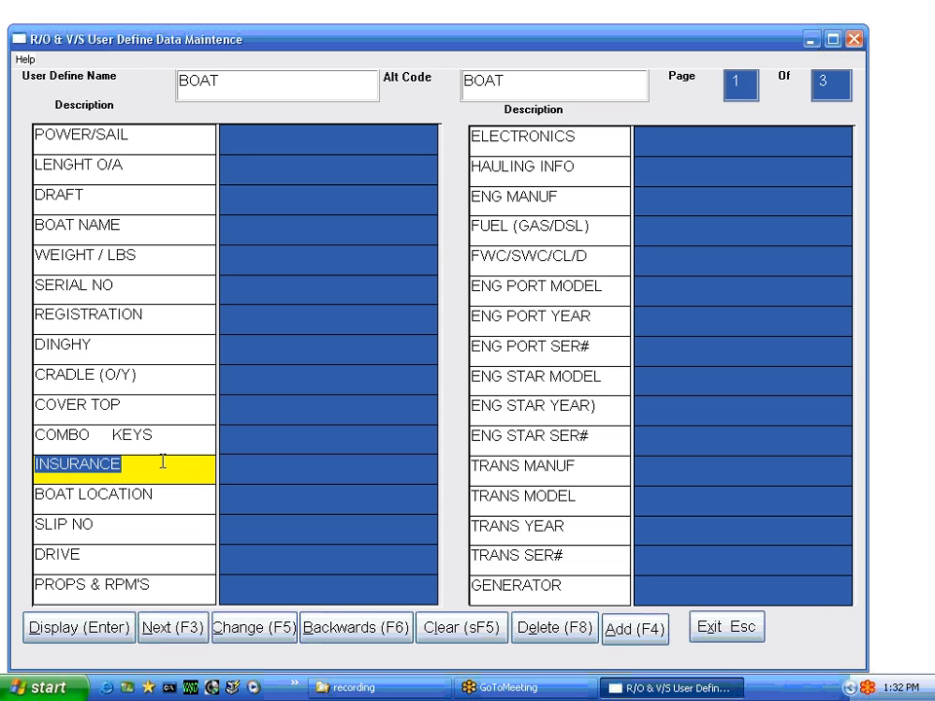
key(Tab)
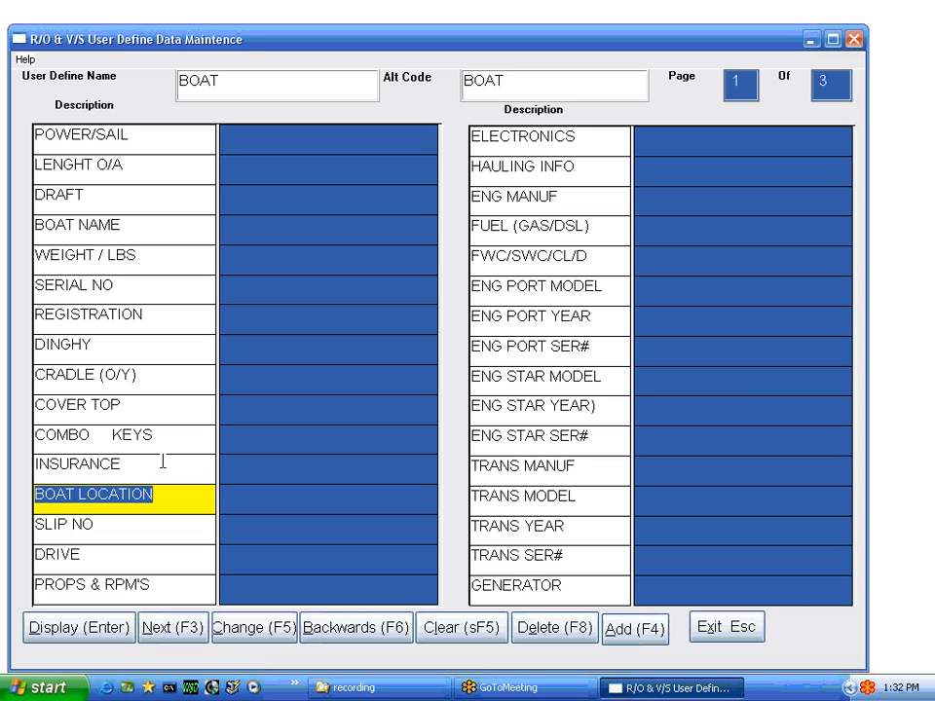
key(Tab)
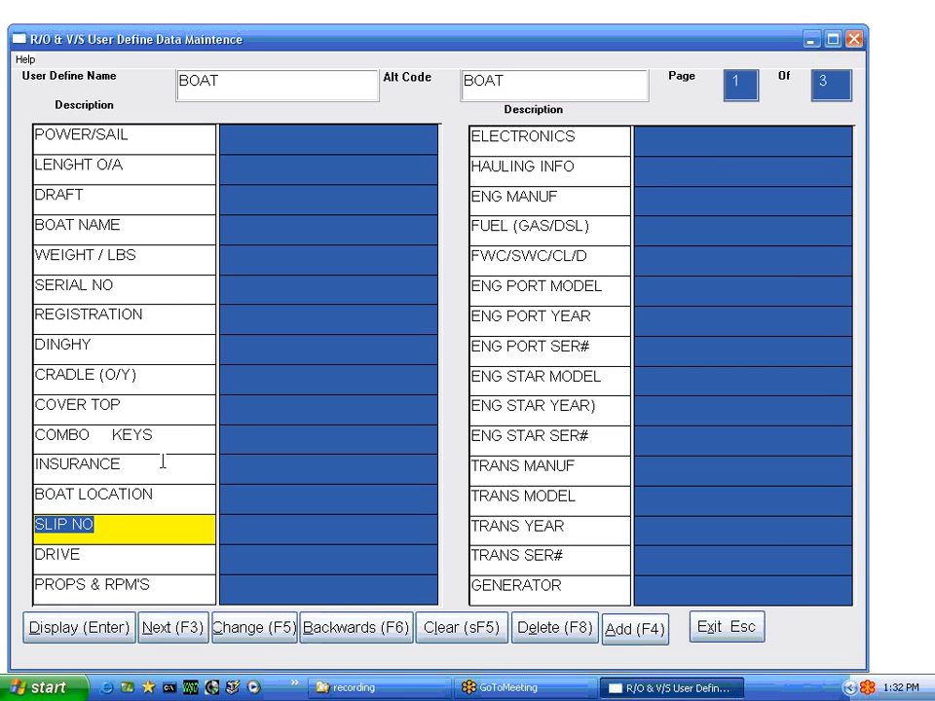
key(Tab)
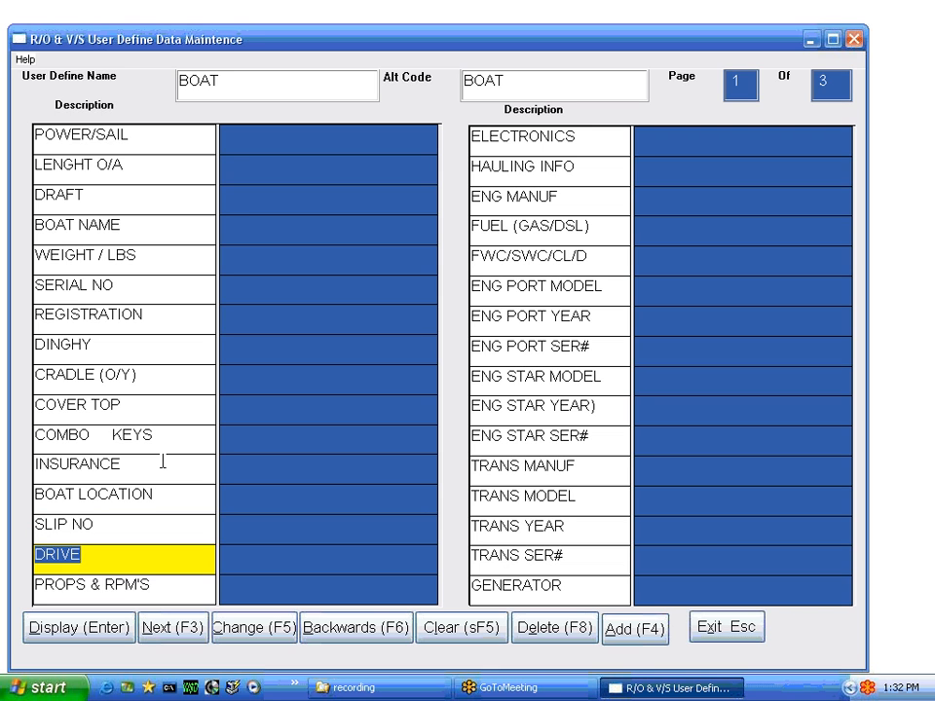
key(Tab)
Step: Examine the second column of BOAT descriptions, covering electronics, hauling, engine and transmission fields
key(Tab)
key(Tab)
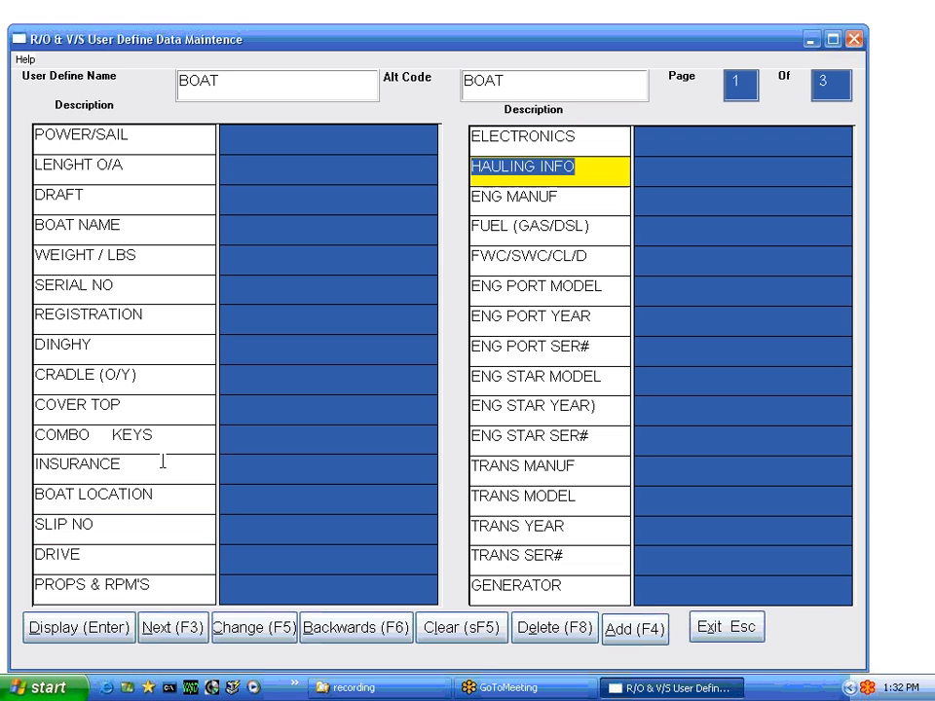
key(Tab)
key(Tab)
key(Tab)
key(Tab)
key(Tab)
key(Tab)
key(Tab)
key(Tab)
key(Tab)
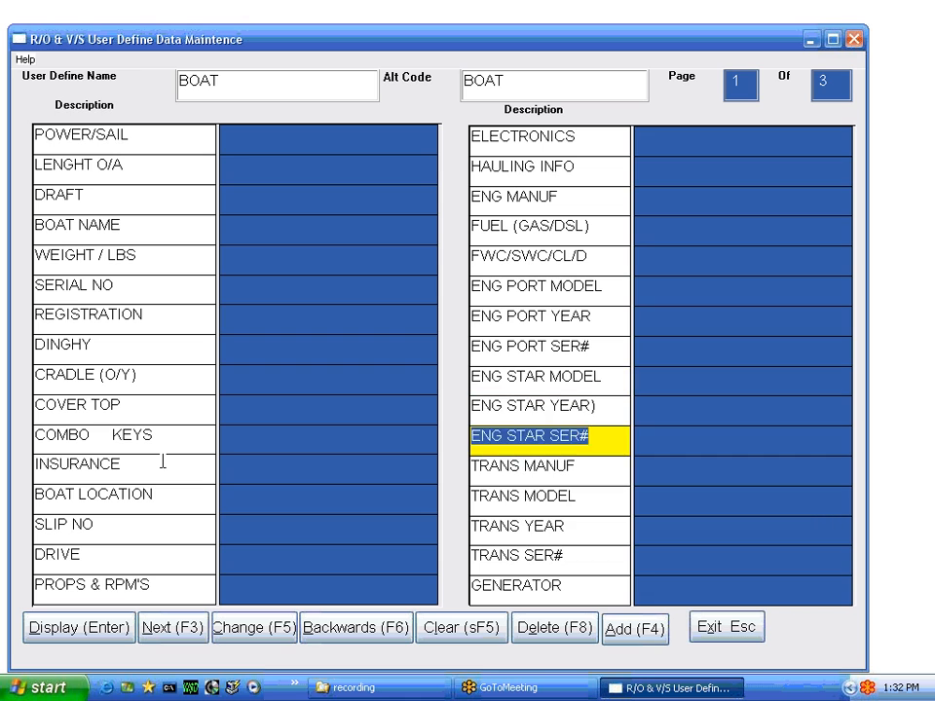
key(Tab)
key(Tab)
key(Tab)
key(shift+Tab)
key(shift+Tab)
key(shift+Tab)
key(shift+Tab)
key(shift+Tab)
key(shift+Tab)
key(shift+Tab)
key(shift+Tab)
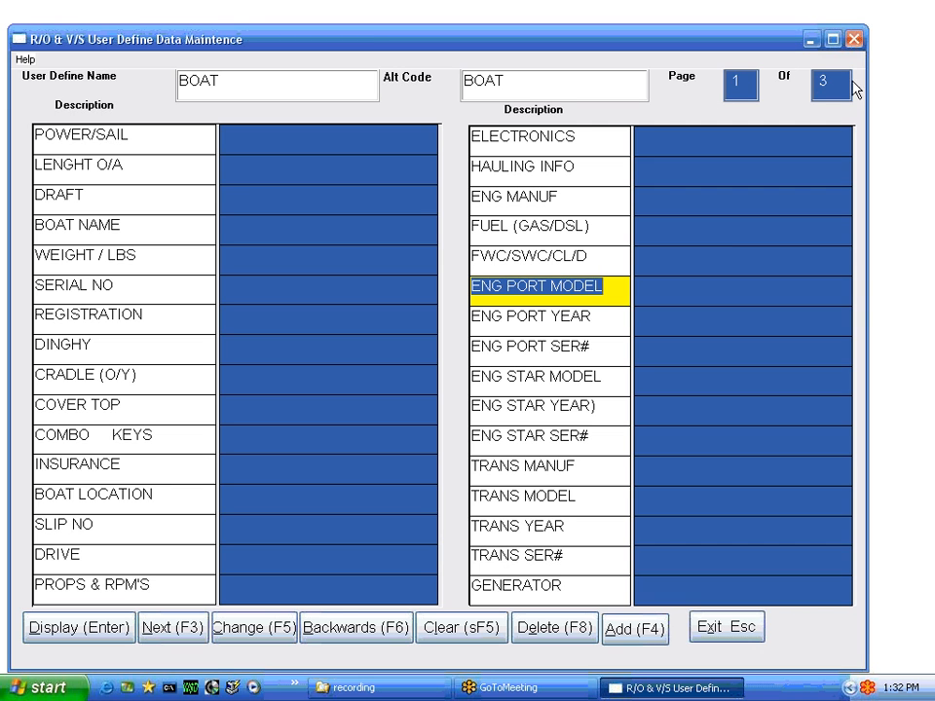
Step: Browse the remaining BOAT pages and the CAR, MC and RB records, continuing to page 3 of the RV record
click(191, 635)
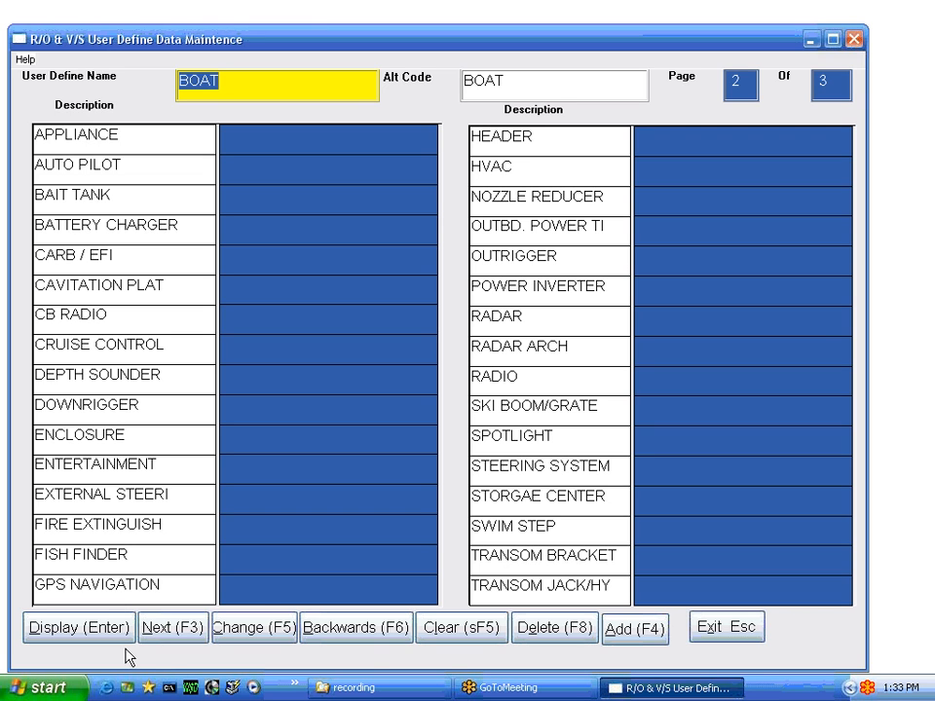
click(171, 634)
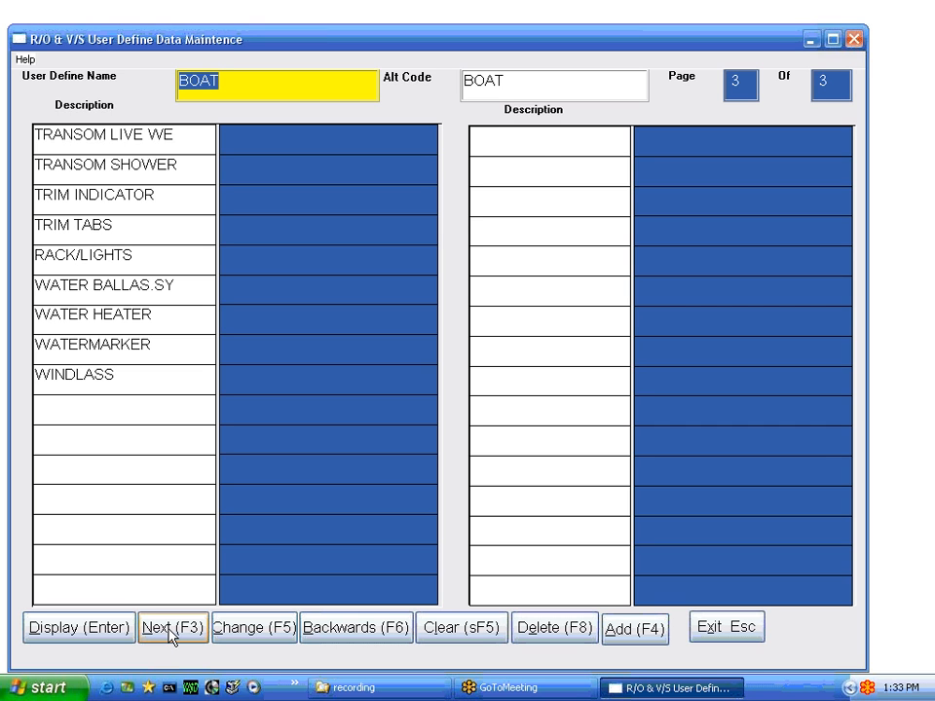
click(172, 633)
click(171, 633)
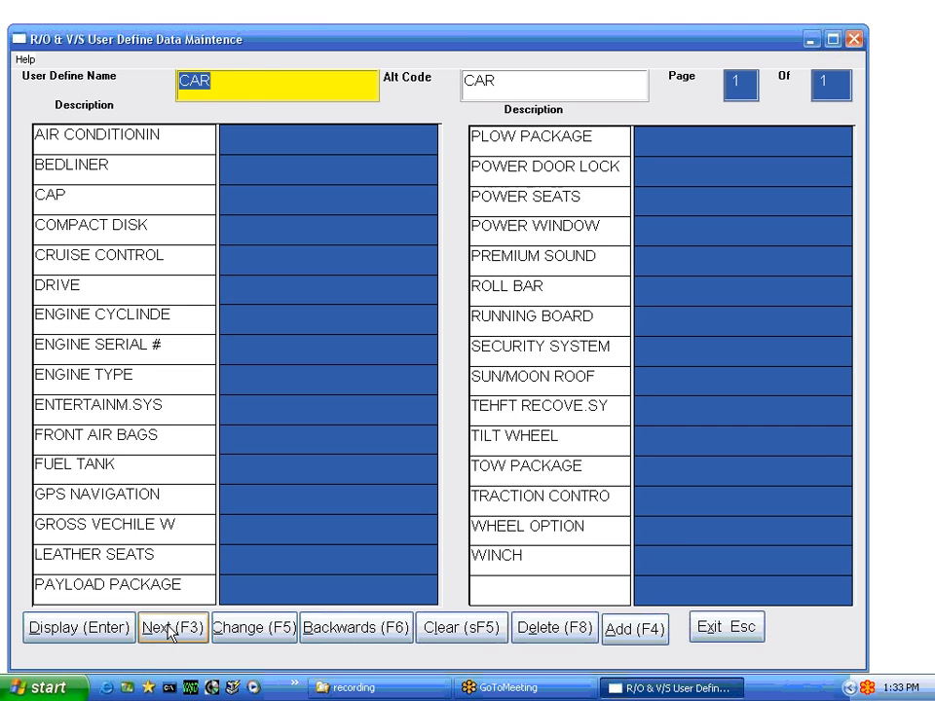
click(172, 633)
click(171, 633)
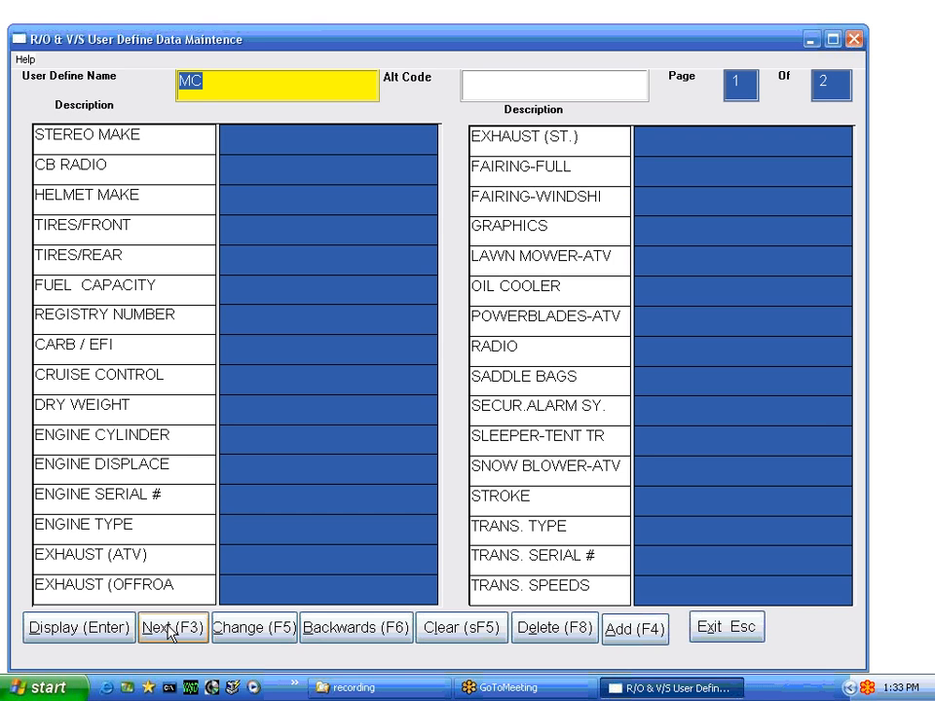
click(171, 633)
click(171, 633)
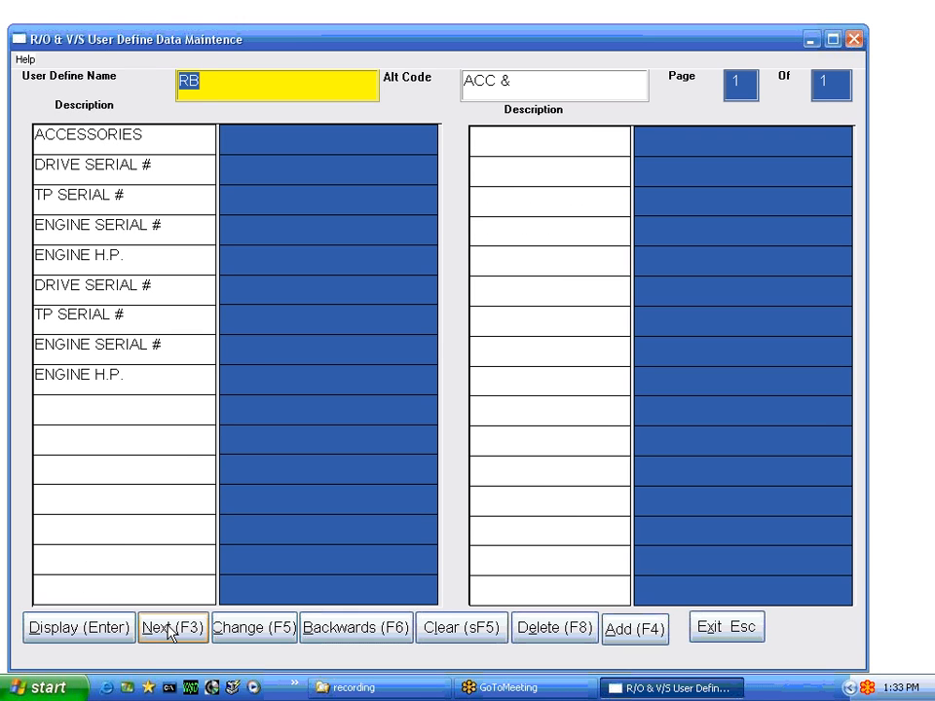
click(171, 633)
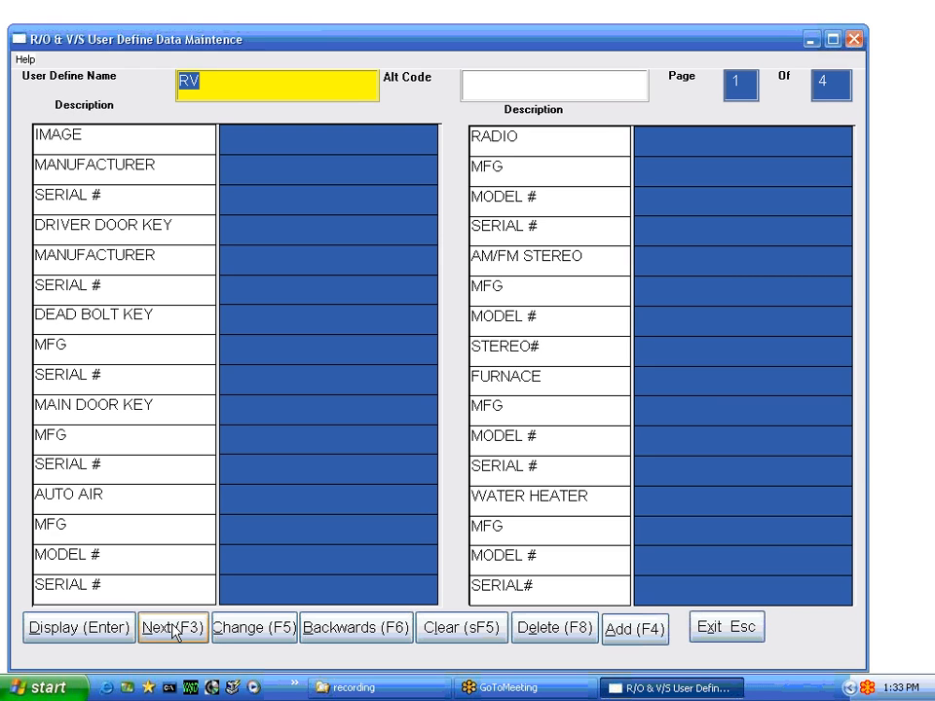
click(174, 631)
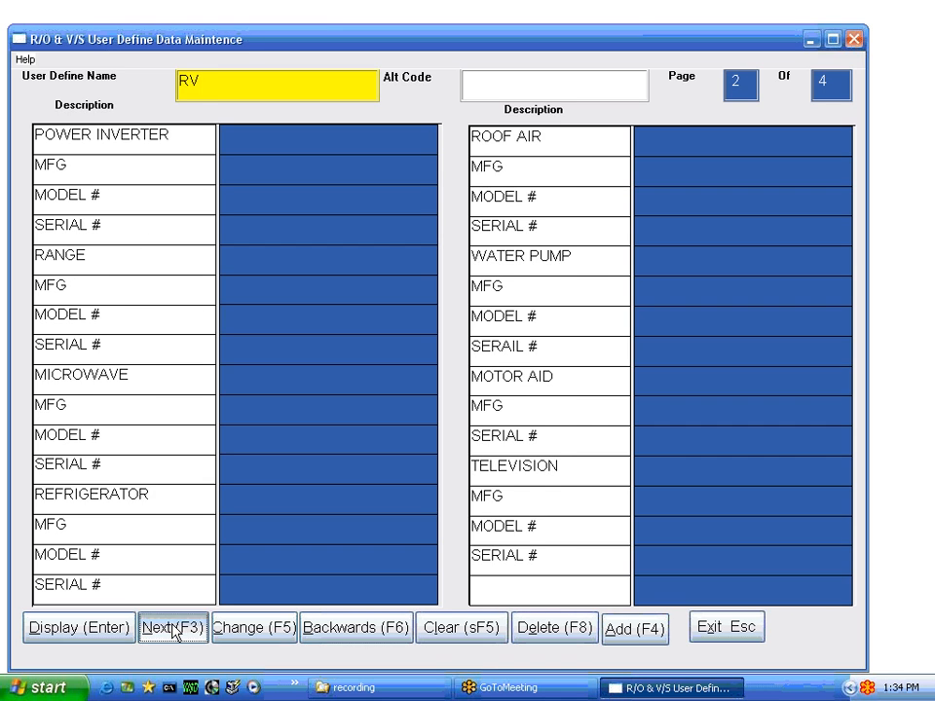
click(174, 631)
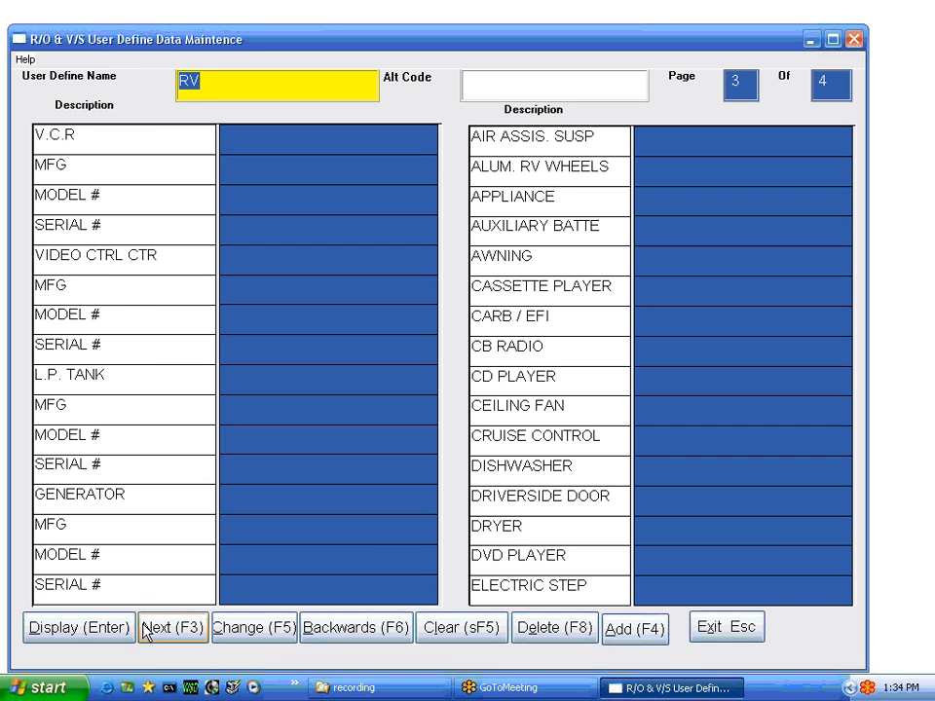
Step: Go back through the user-define records to page 1 of the BOAT record
click(375, 629)
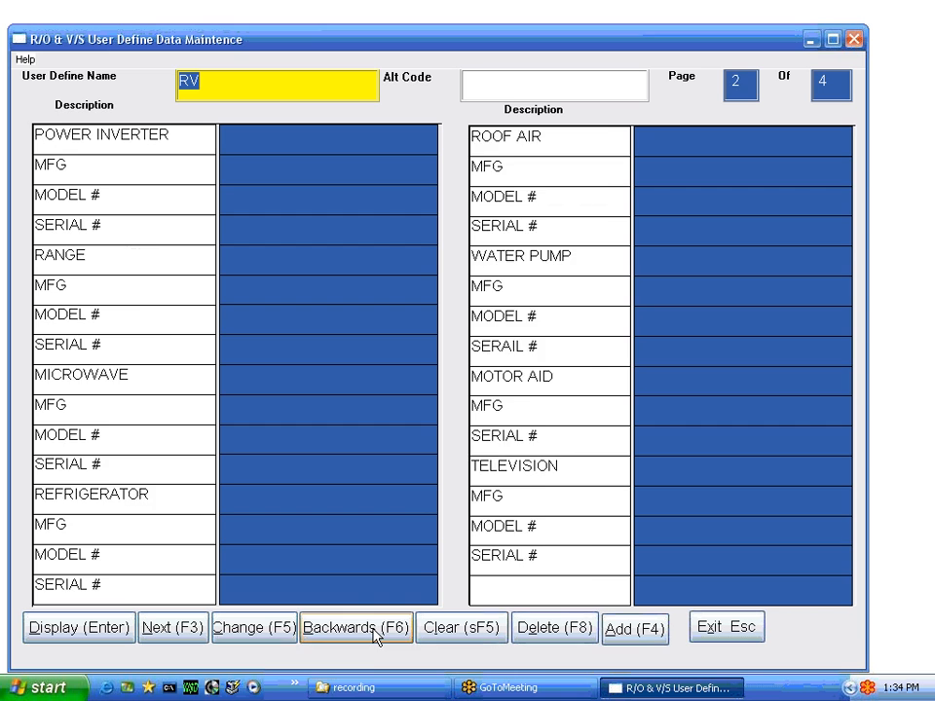
click(374, 629)
click(375, 630)
click(375, 629)
click(375, 629)
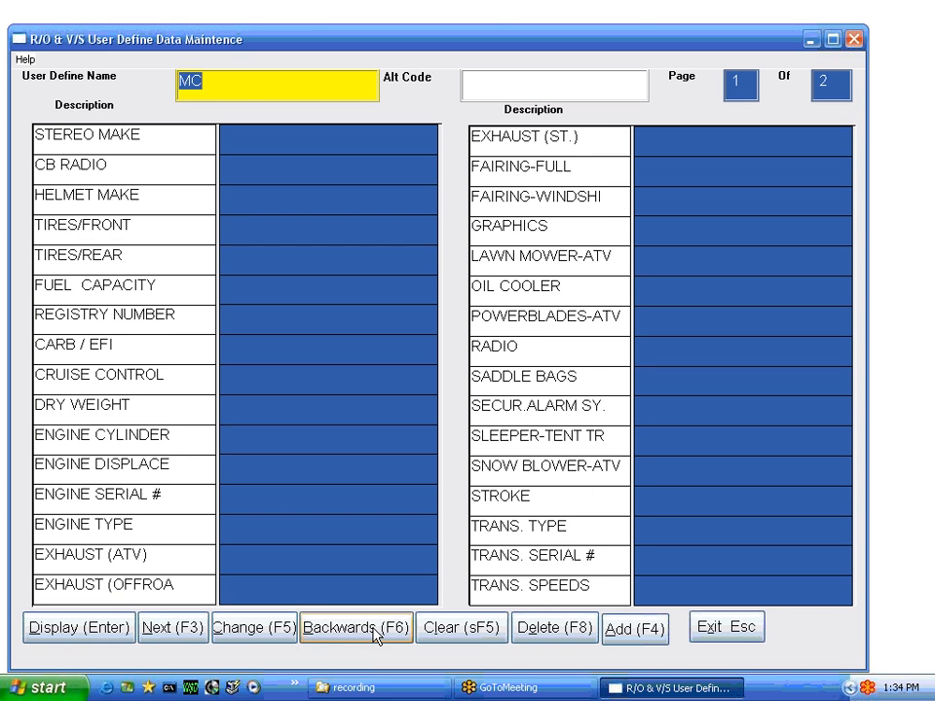
click(375, 629)
click(375, 630)
click(374, 629)
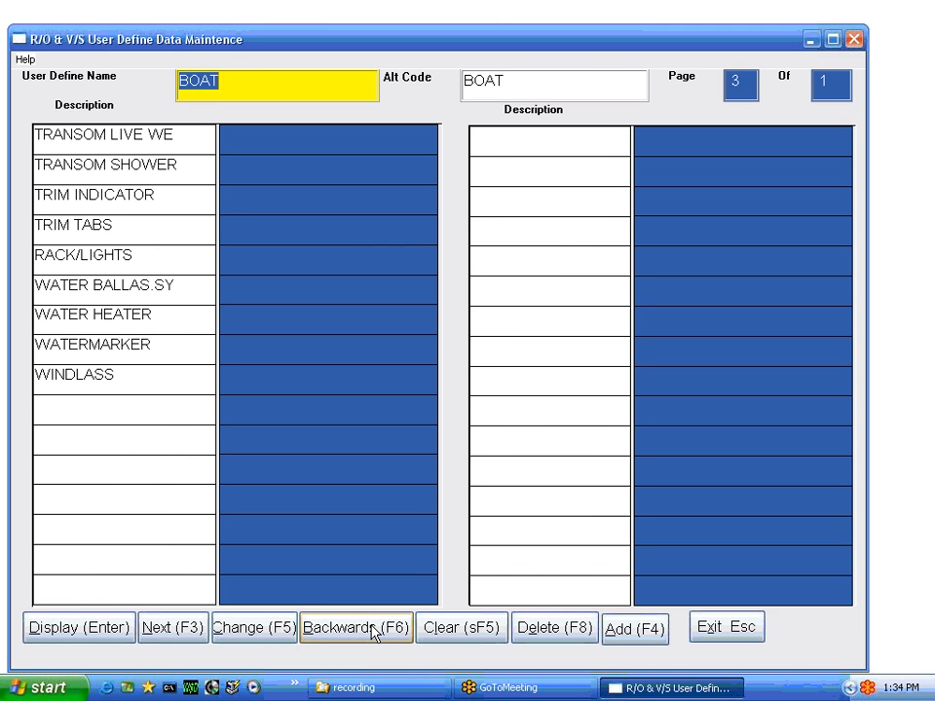
click(374, 629)
click(375, 629)
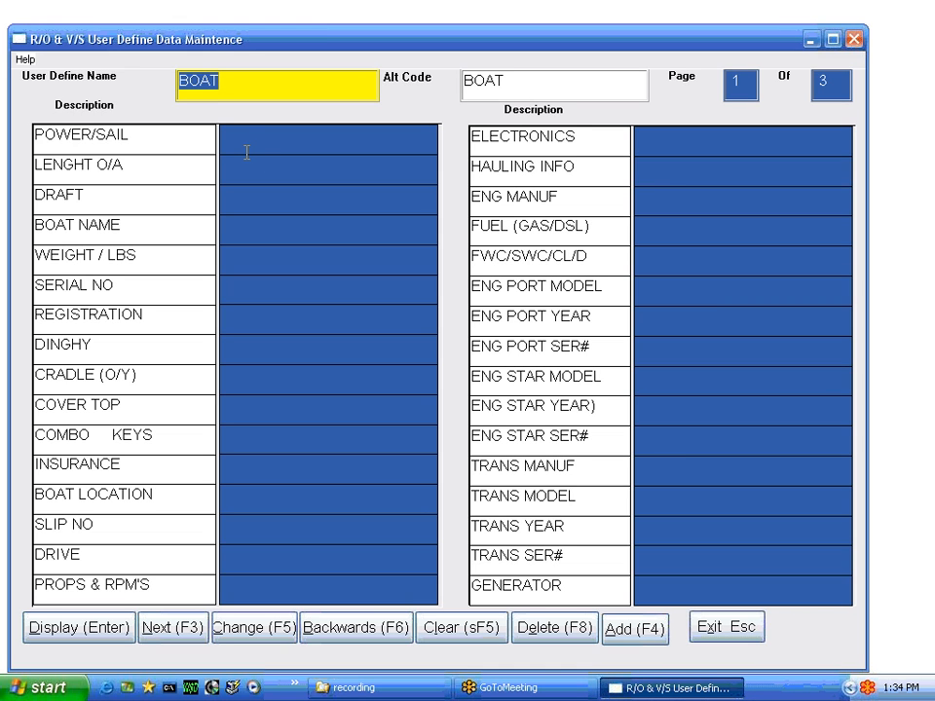
Step: Review the BOAT record's opening description fields, from POWER/SAIL through WEIGHT / LBS
click(139, 137)
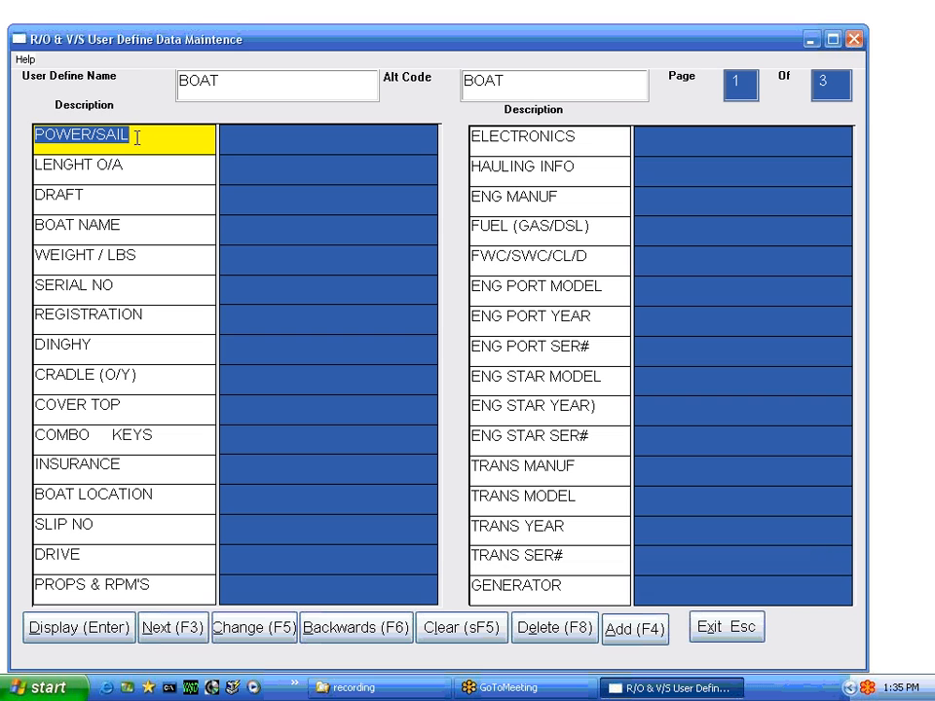
click(162, 172)
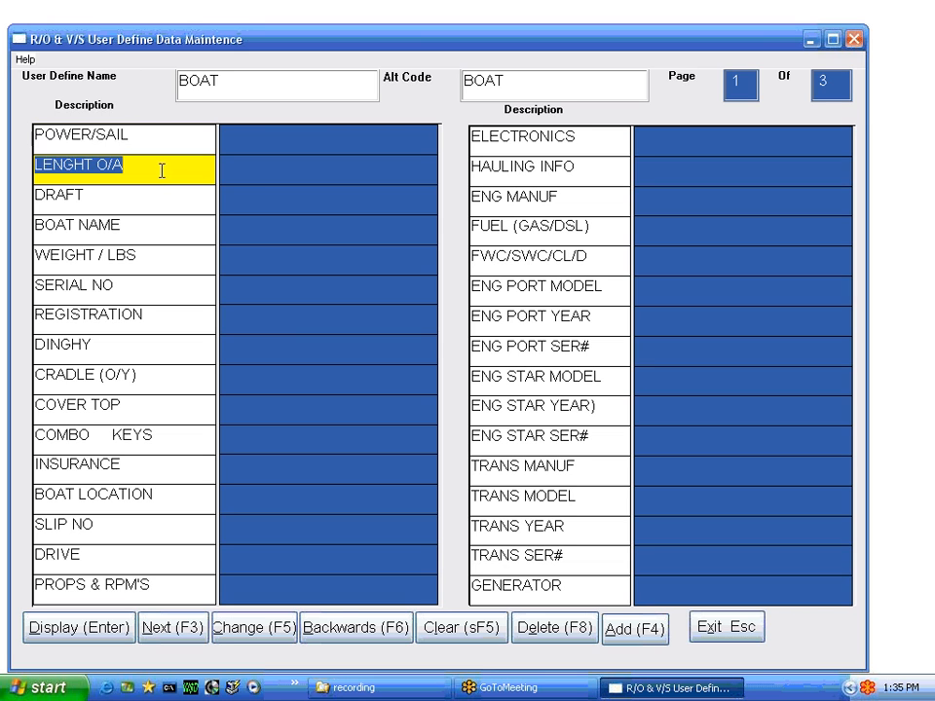
click(148, 201)
click(138, 249)
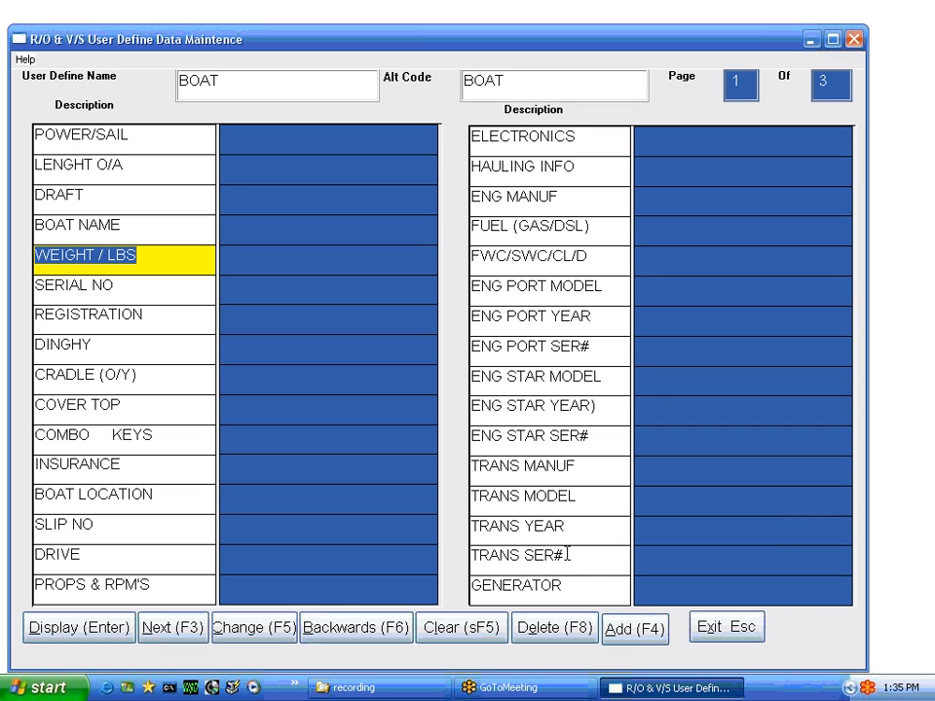
Step: Copy the TRANS SER# description over POWER/SAIL as the BOAT record's first description and save the record change
click(507, 558)
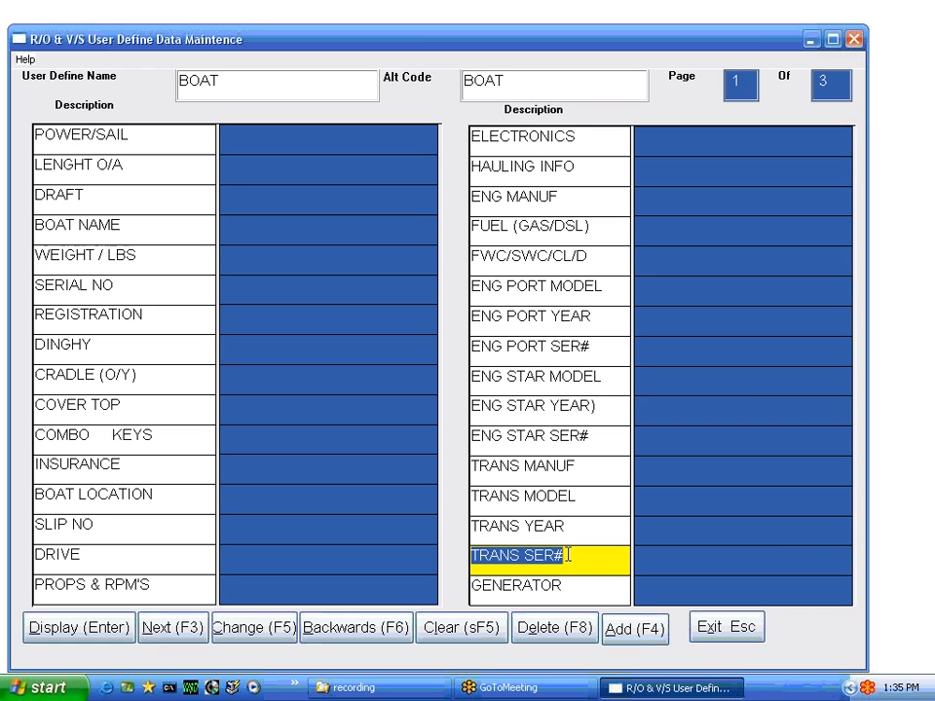
right_click(473, 555)
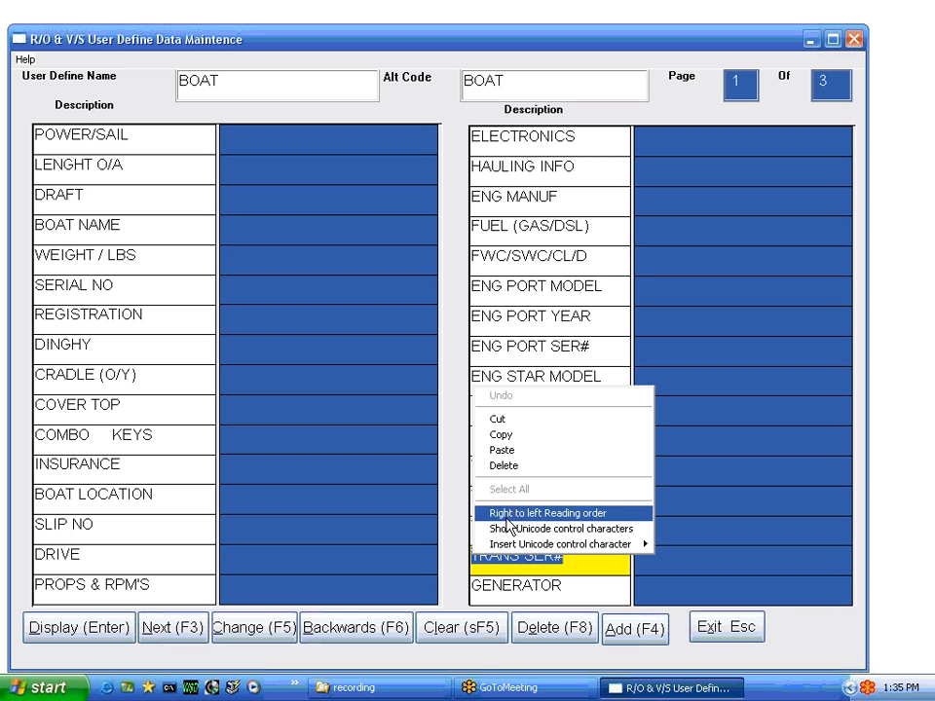
click(517, 440)
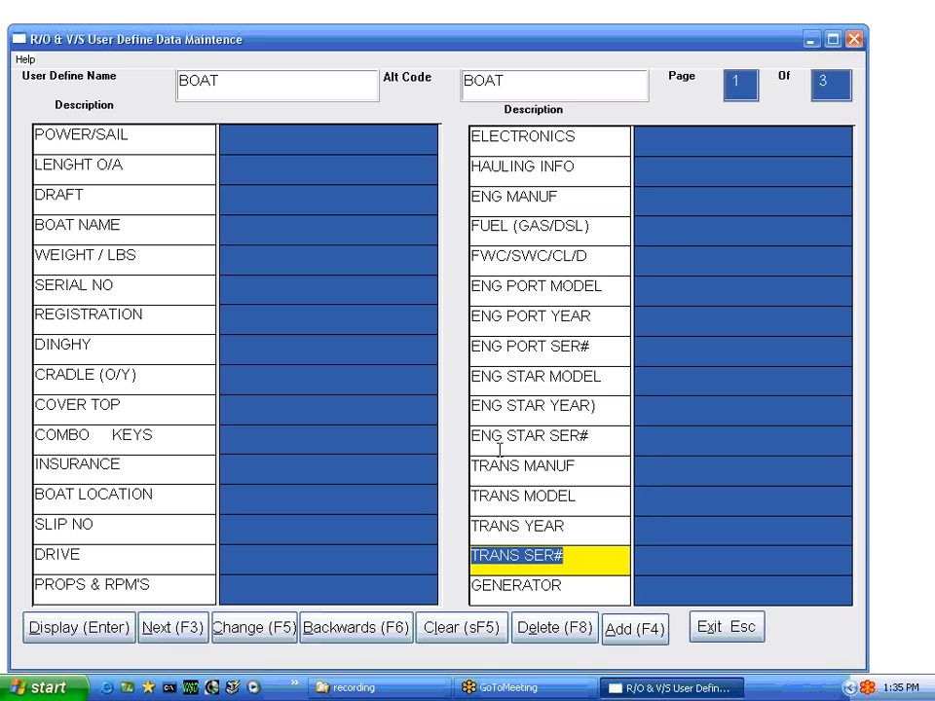
click(137, 134)
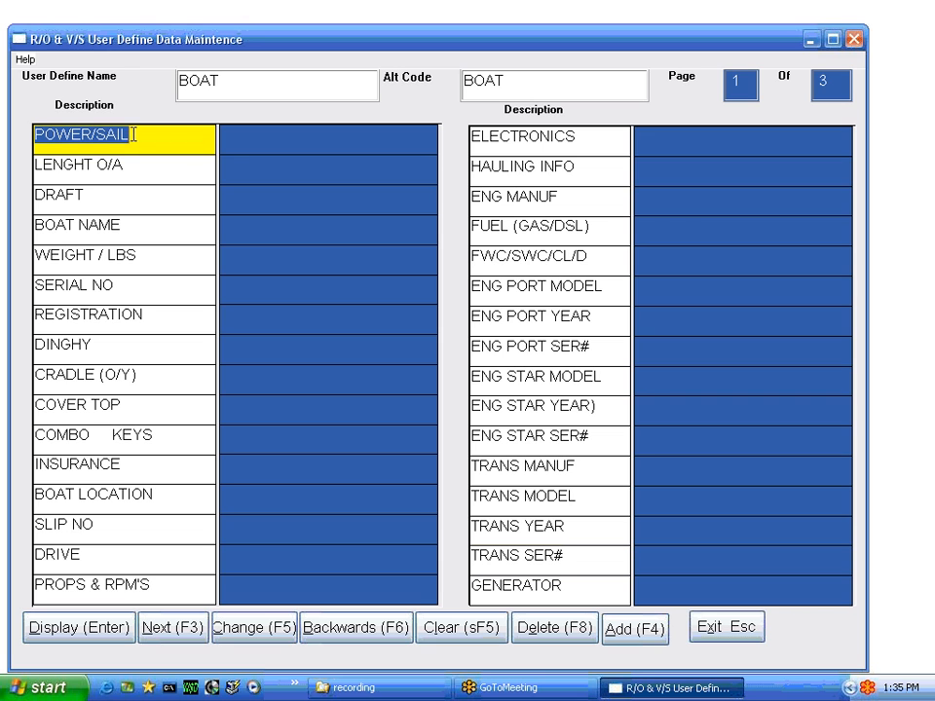
right_click(33, 134)
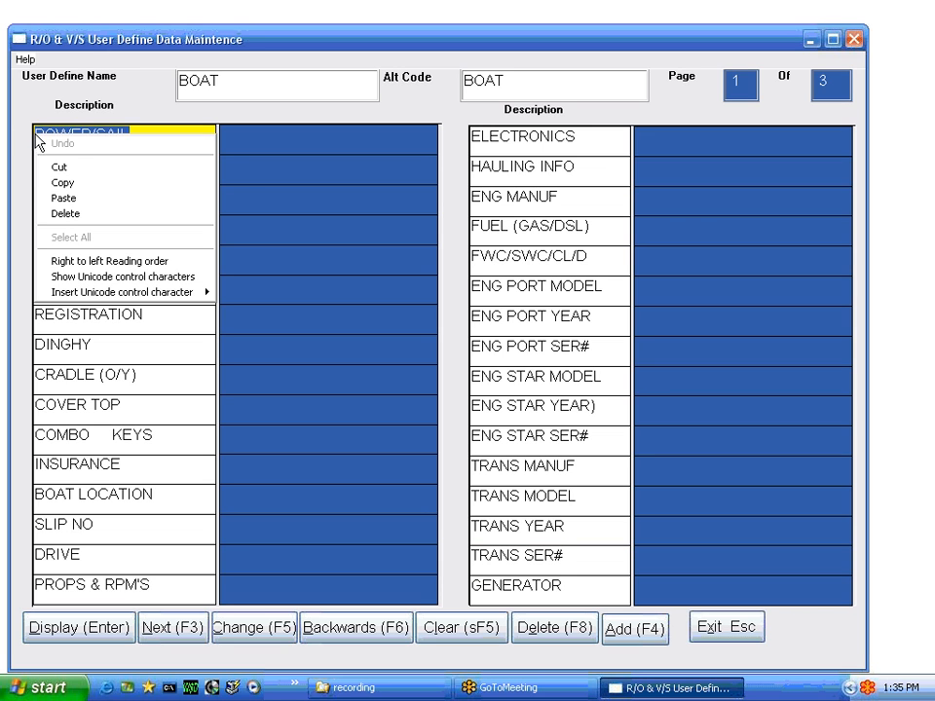
click(56, 199)
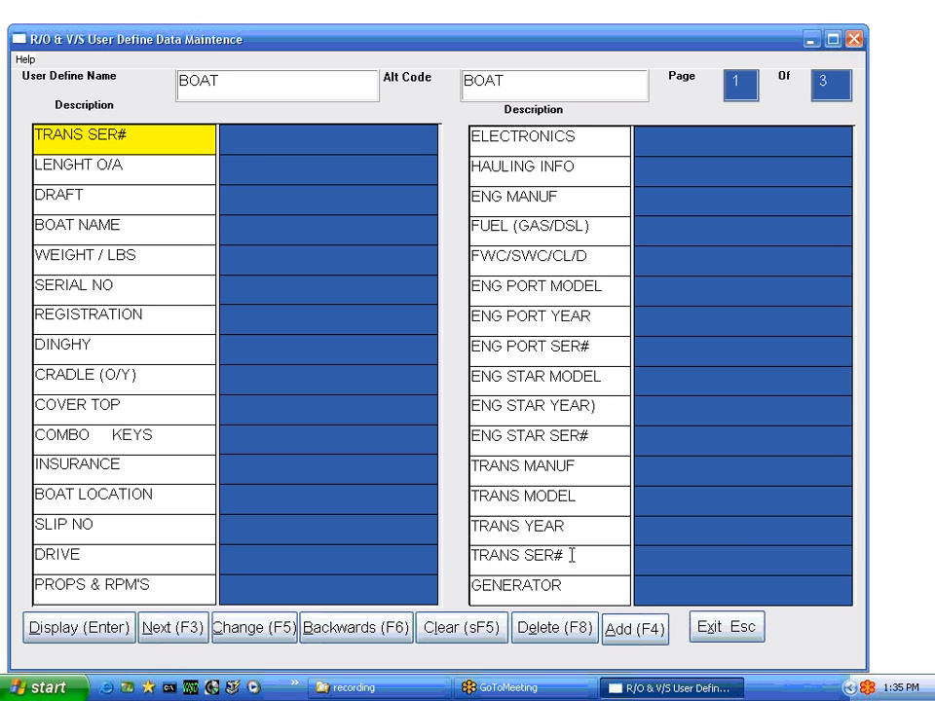
click(259, 643)
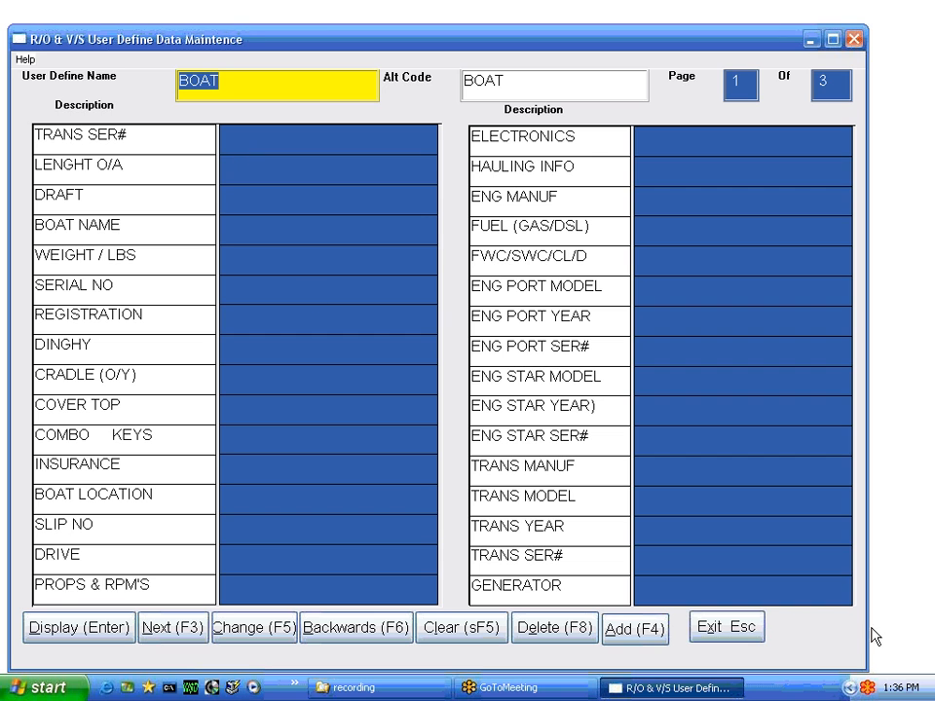
Step: Leave the system options and open boat unit B205 in Unit Maintenance by looking up units of product type BOAT
click(735, 628)
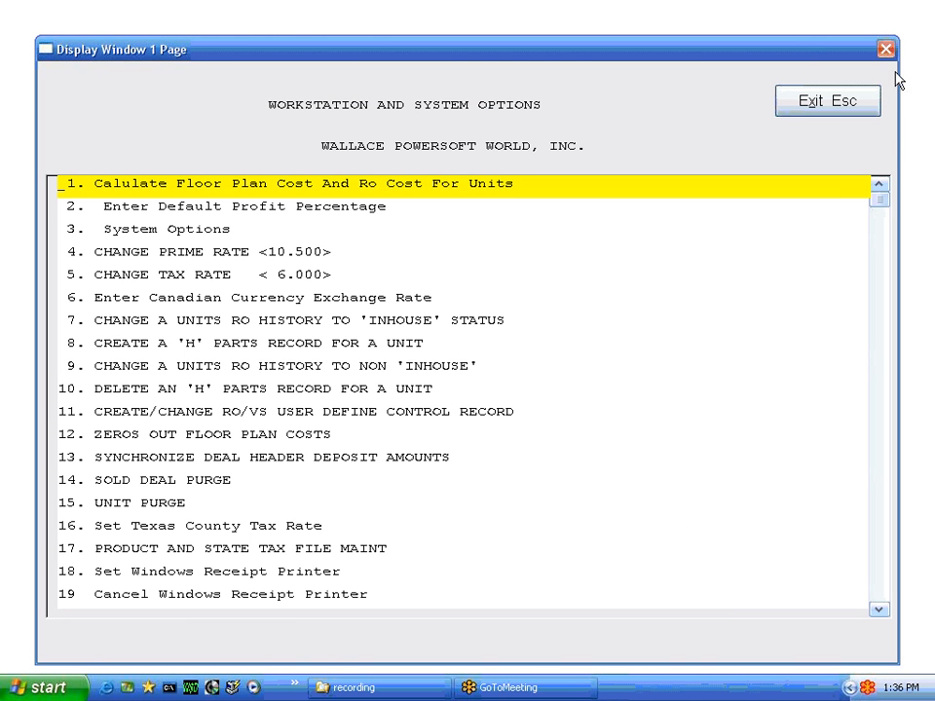
click(841, 105)
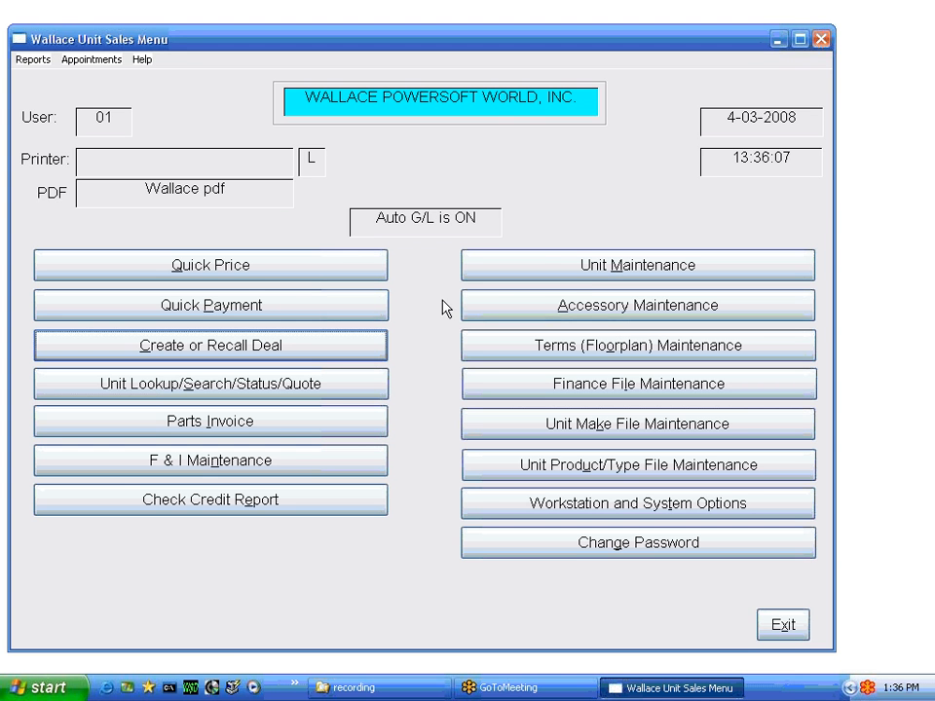
click(597, 271)
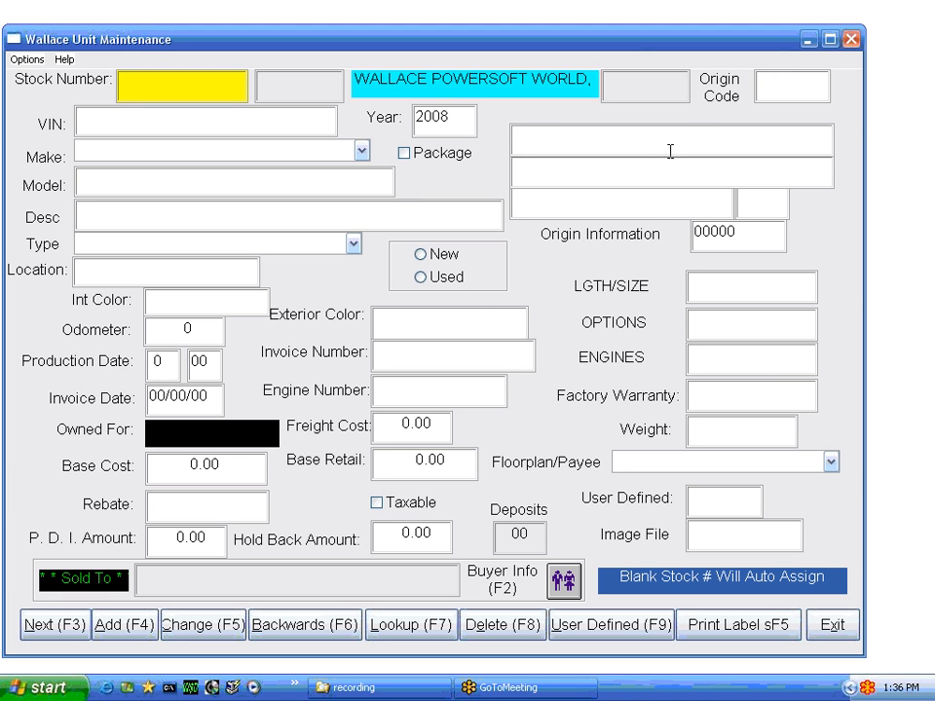
click(424, 628)
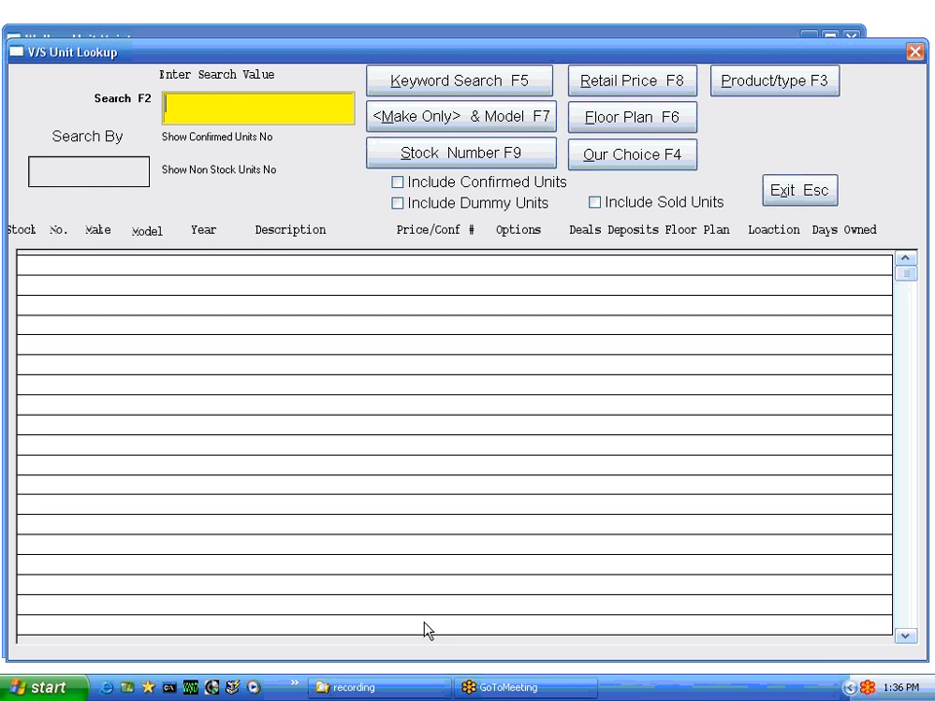
click(742, 85)
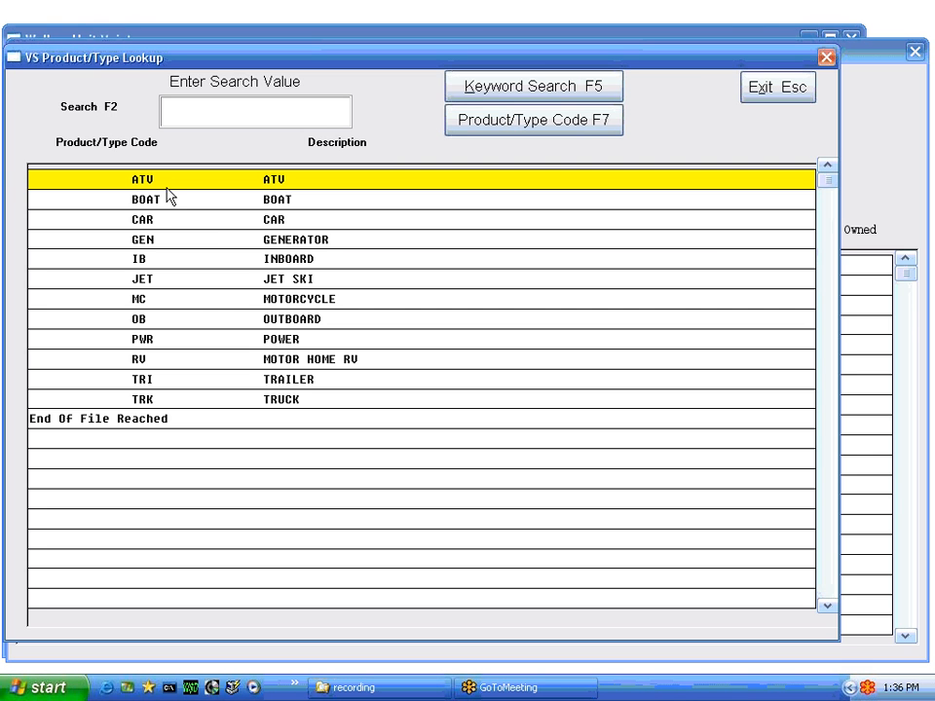
click(270, 200)
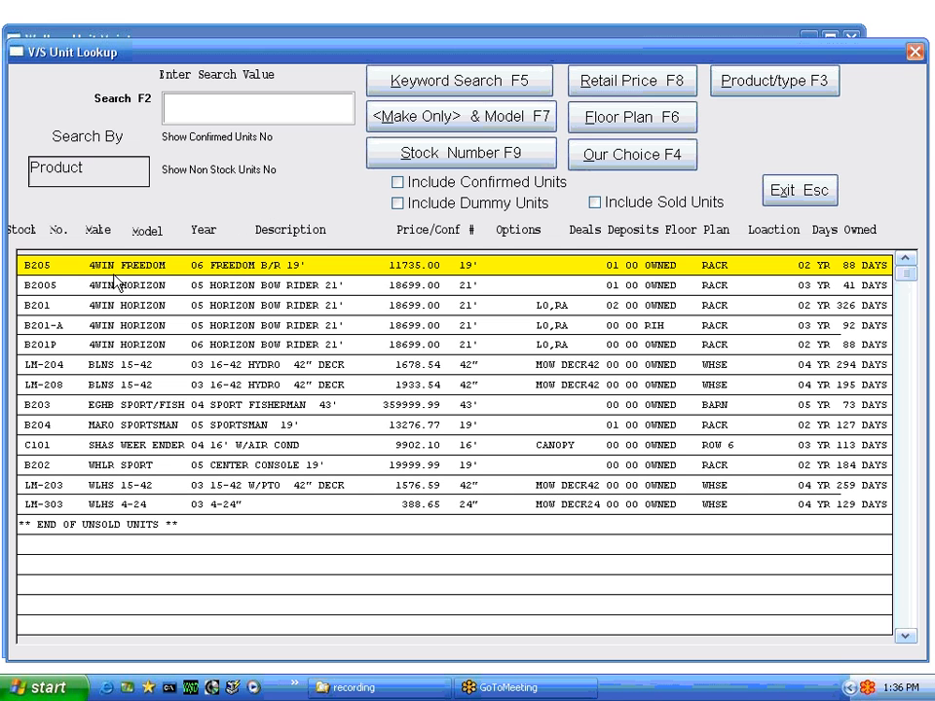
double_click(136, 271)
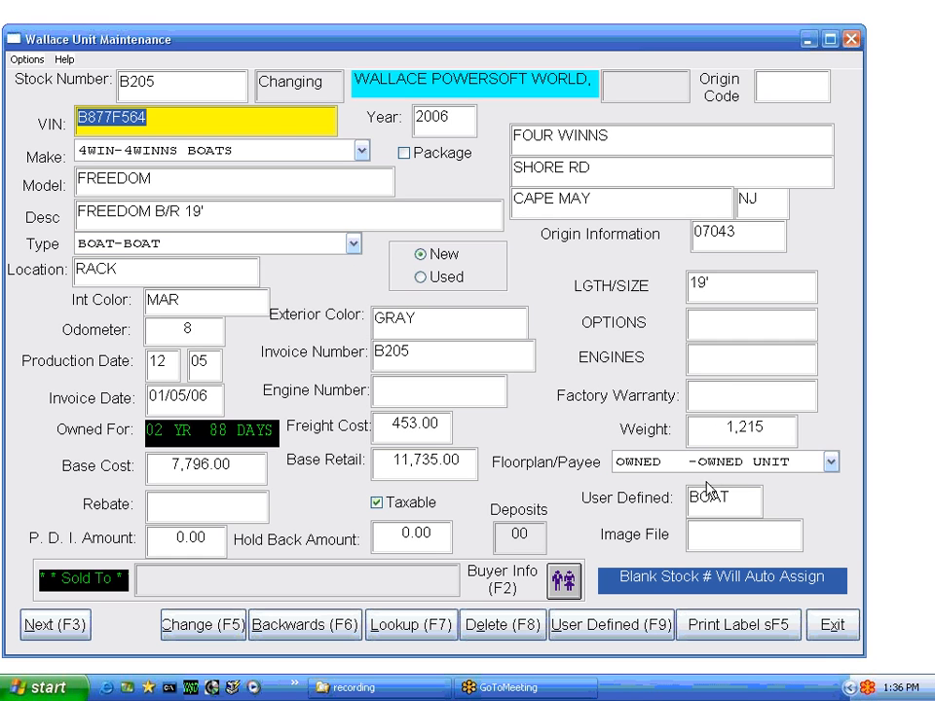
Step: Open unit B205's user-defined data and fill TRANS SER# through WEIGHT / LBS with HJGJGJGJ, JKHJKH, KJHKJH, KJJK and KJHKH
click(611, 624)
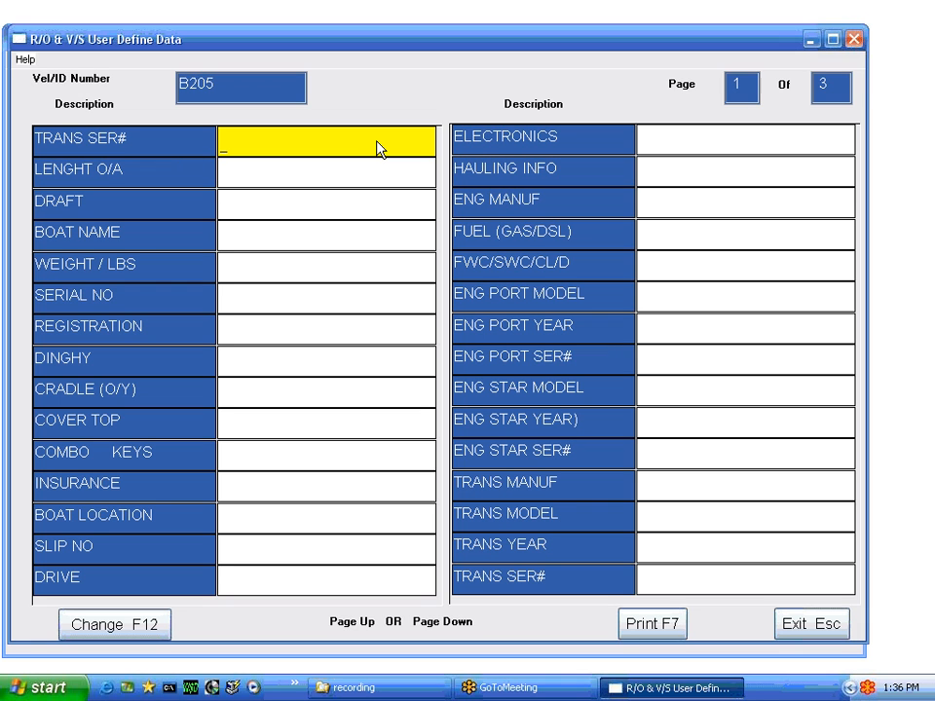
text(HJGJGJGJ)
key(Return)
text(JKHJKH)
key(Return)
text(KJHKJH)
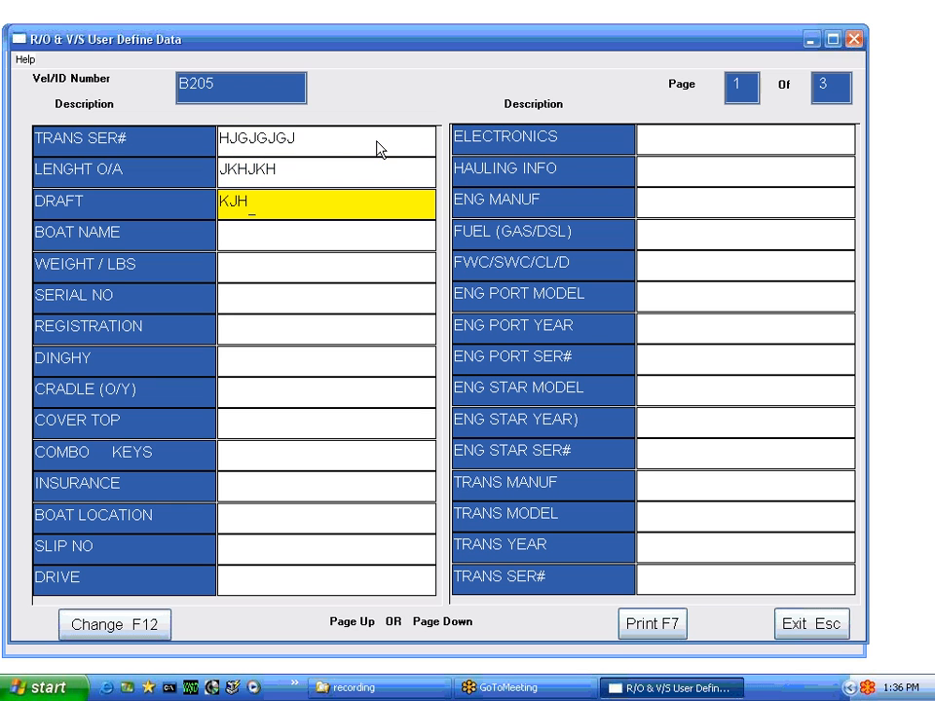
key(Return)
text(KJJK)
key(Return)
text(KJHKH)
key(Return)
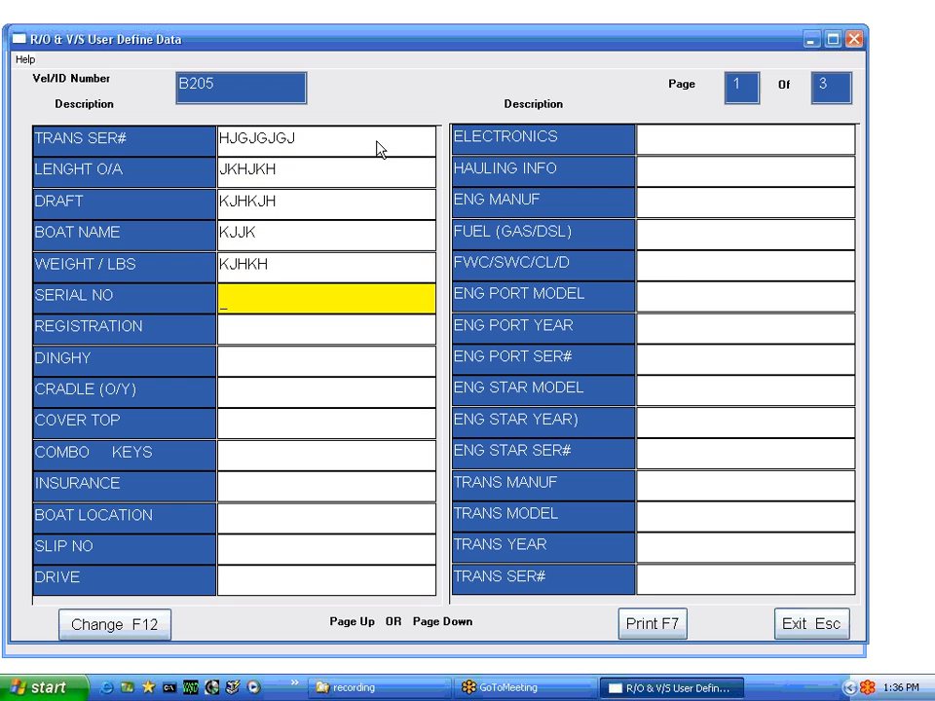
Step: Fill SERIAL NO with KJHK, REGISTRATION with KJ, DINGHY with HHHHH and CRADLE (O/Y) with JJJ
text(KJHK)
key(Return)
text(KJ)
key(Return)
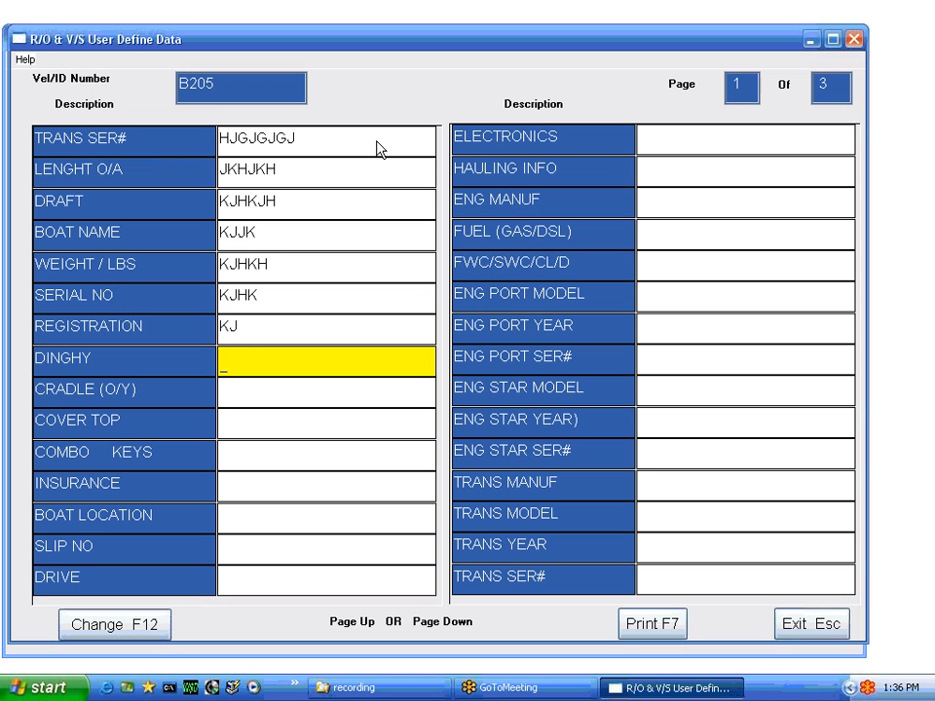
text(HHHHH)
key(Return)
text(J)
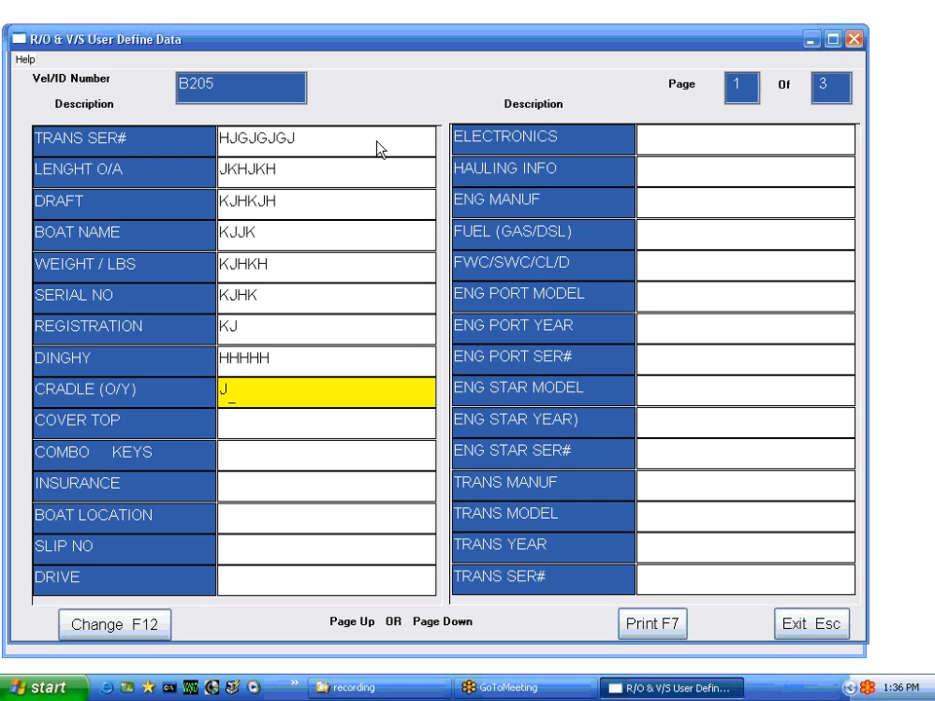
text(JJ)
key(Return)
Step: Enter JJJJ for COVER TOP and COMBO KEYS, KJJKH for INSURANCE and JJJ for the second-column TRANS SER#, then close the user-defined data
text(JJJJ)
key(Return)
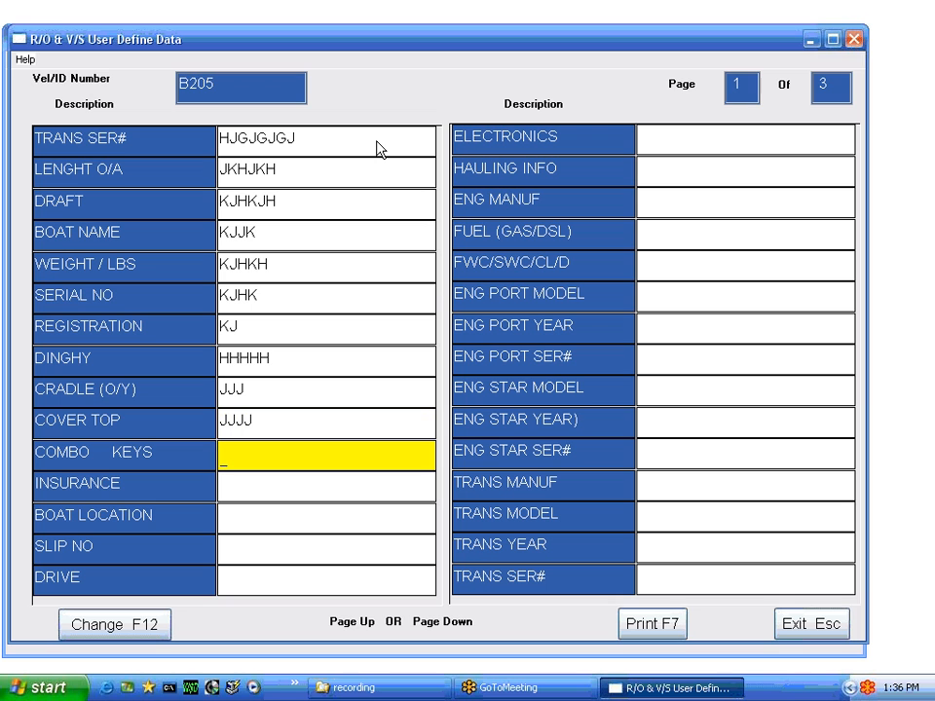
text(JJJJ)
key(Return)
text(KJJKH)
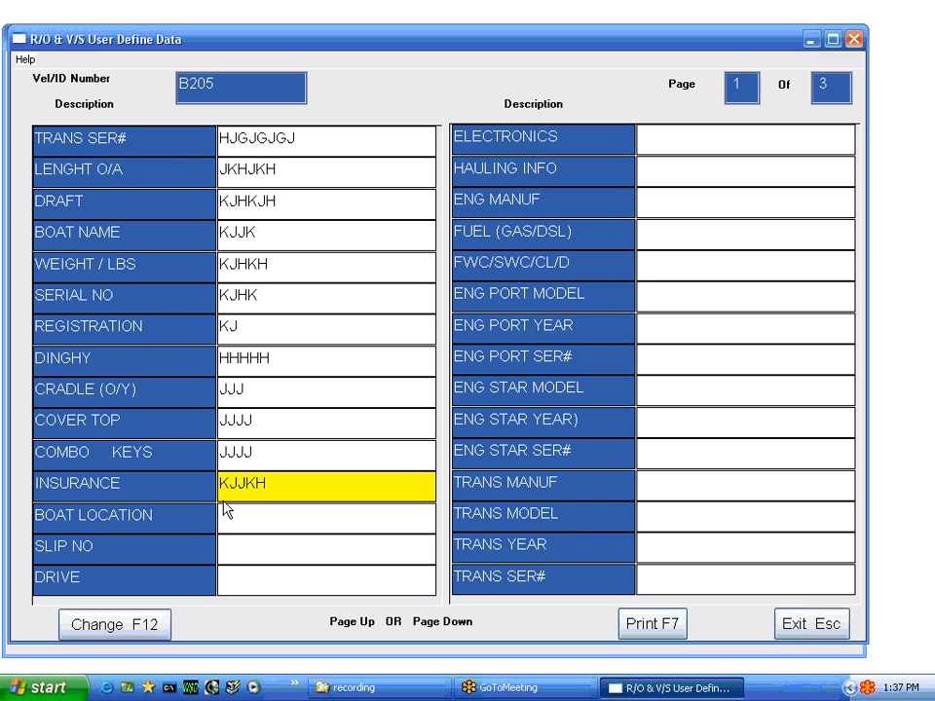
click(663, 590)
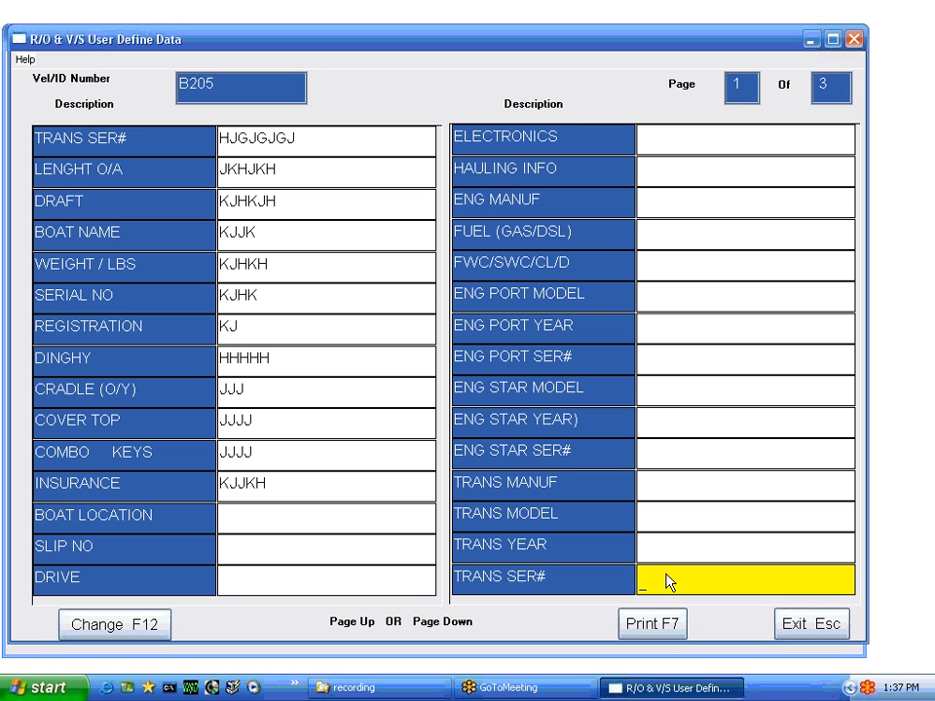
text(JJJ)
key(Escape)
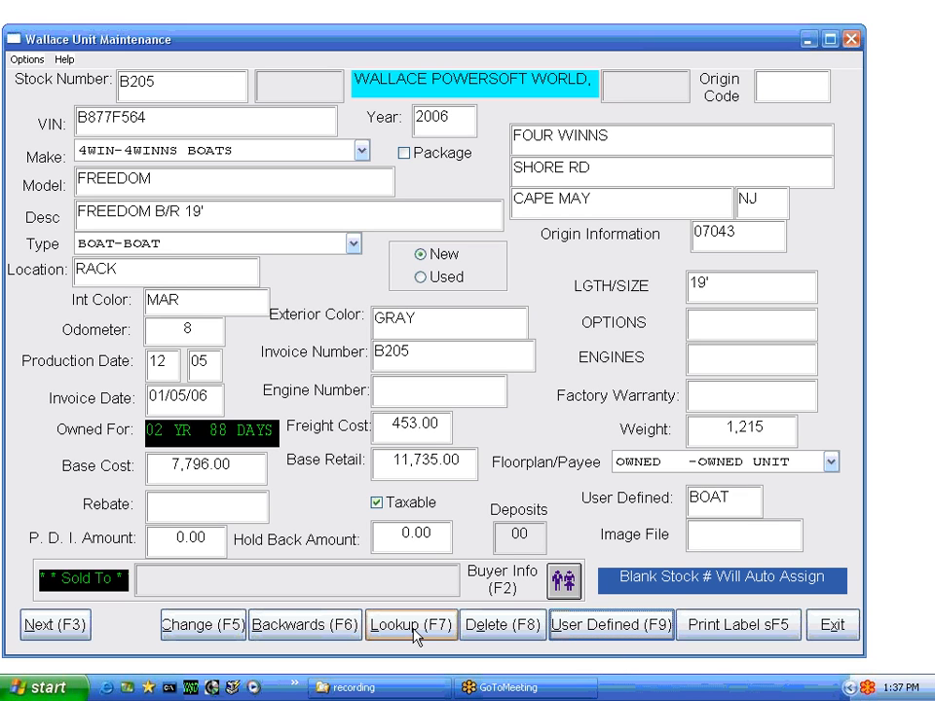
Step: Return to Workstation and System Options, open the RO/VS user define control record and display the BOAT record
click(830, 628)
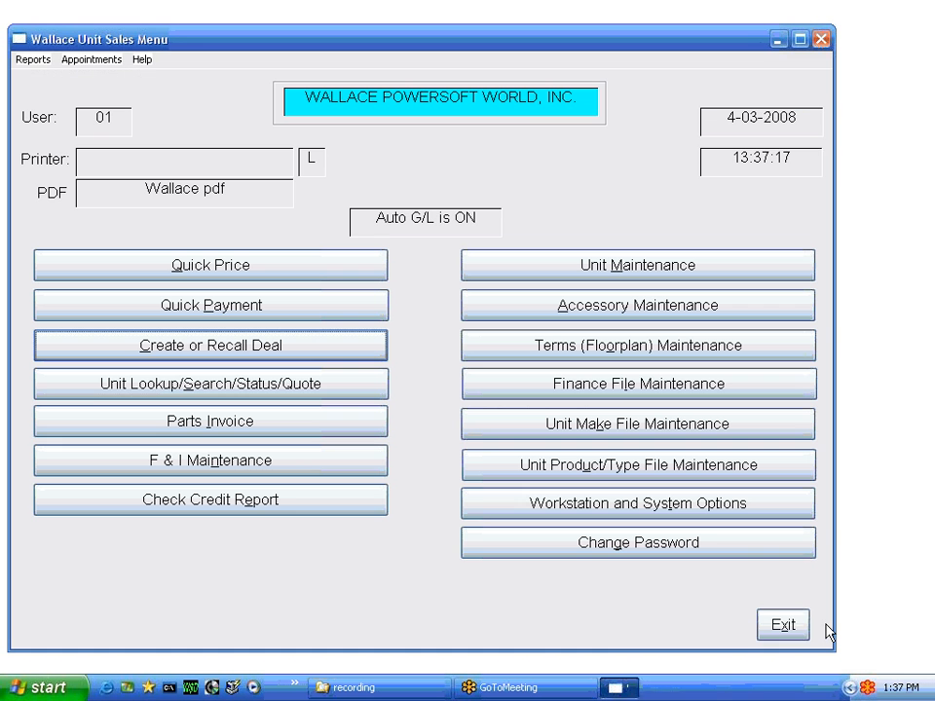
click(599, 510)
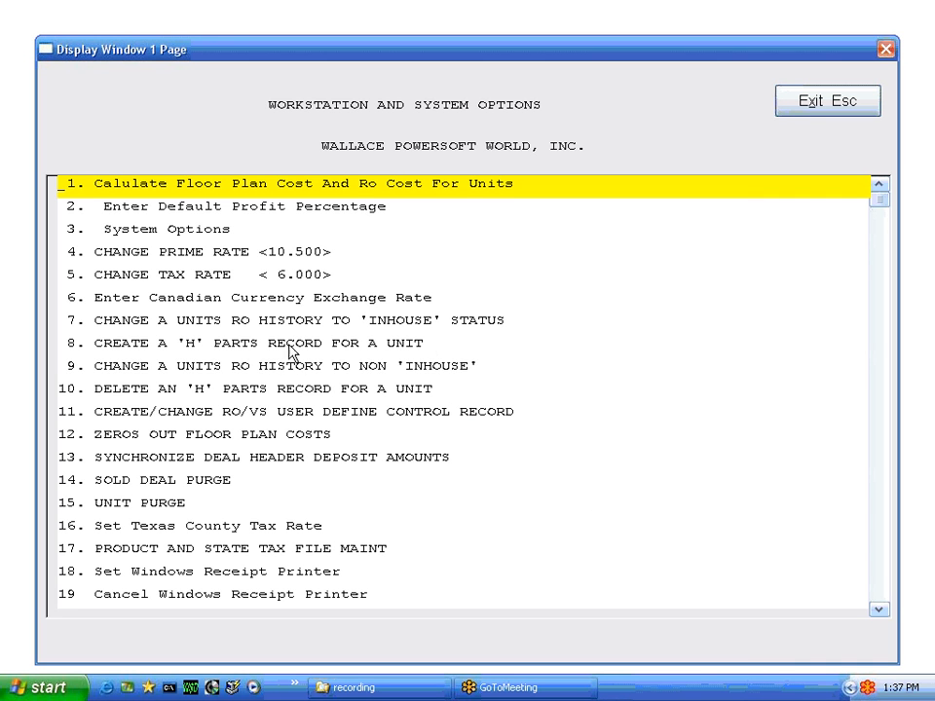
key(Down)
key(Down)
key(Down)
key(Down)
key(Down)
key(Down)
key(Down)
key(Down)
key(Down)
key(Down)
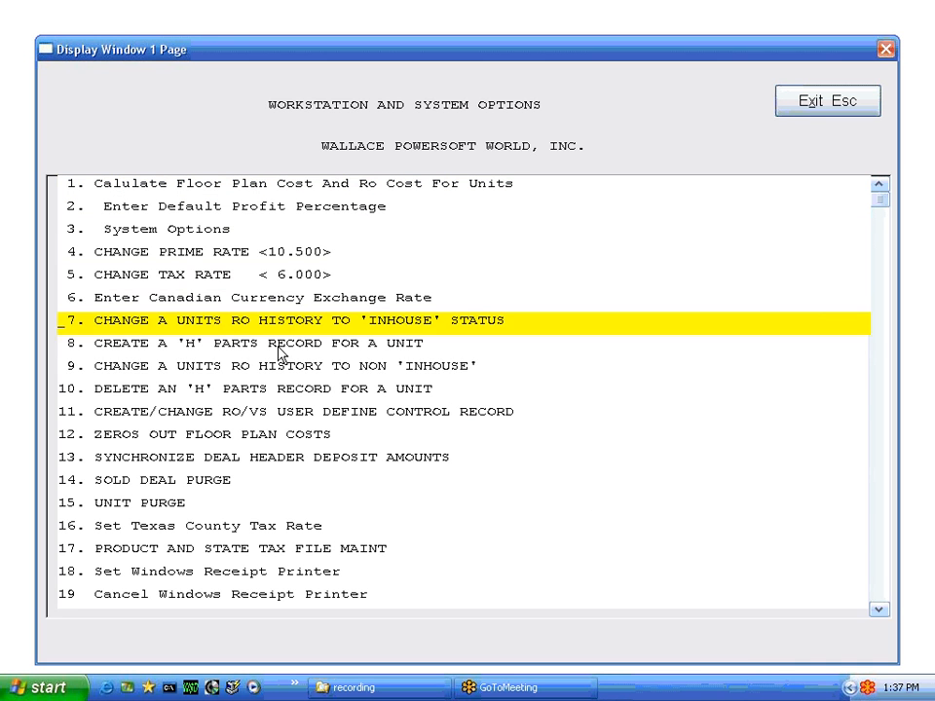
key(Return)
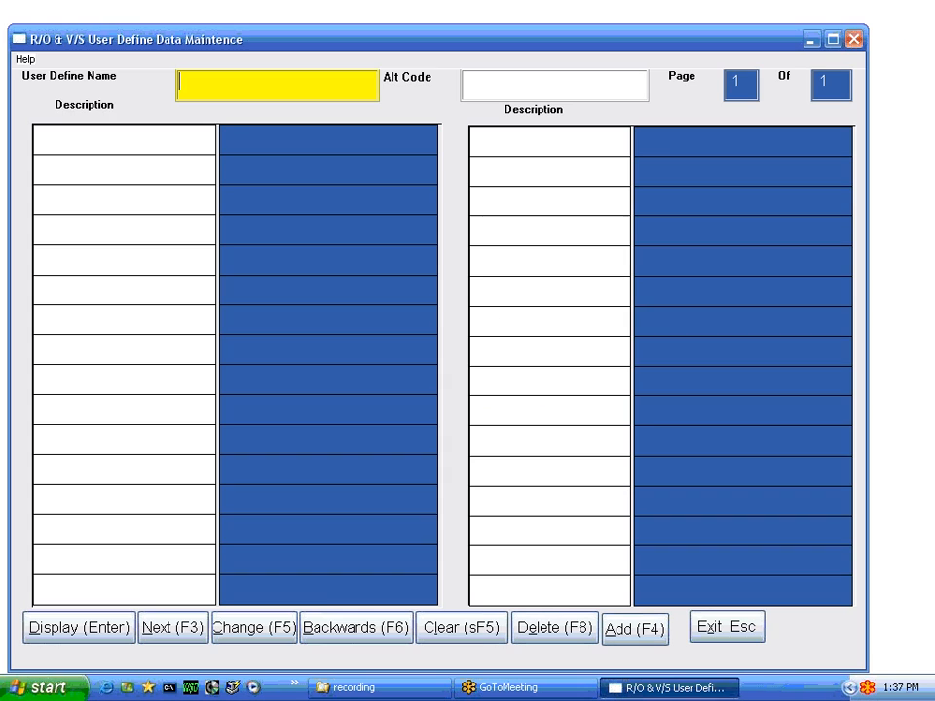
text(BOAT)
key(Return)
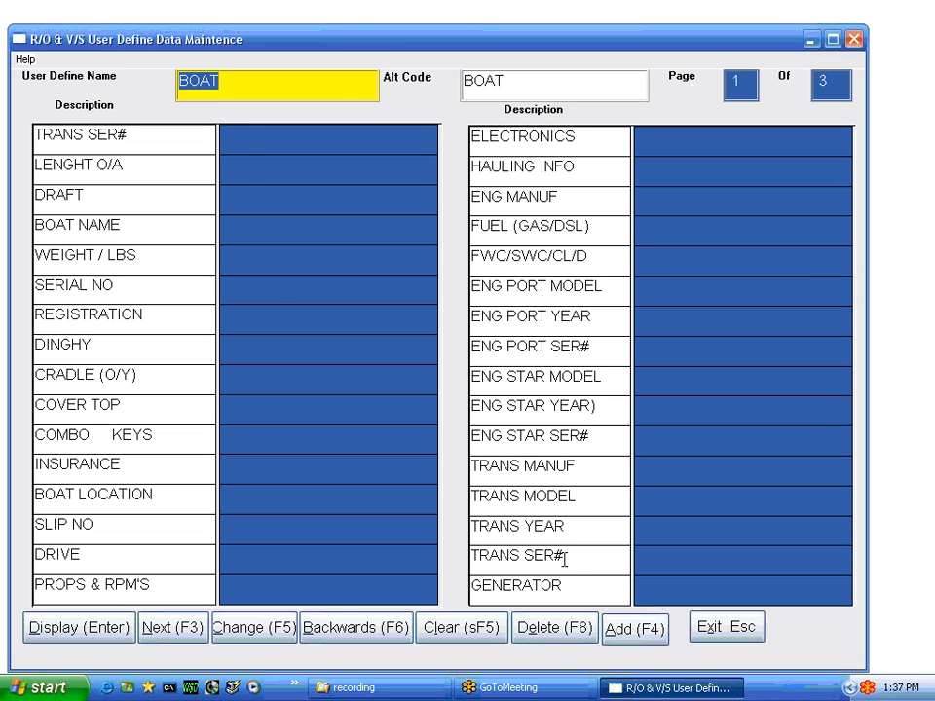
Step: Delete the BOAT user-define record and clear the form
click(545, 631)
click(476, 631)
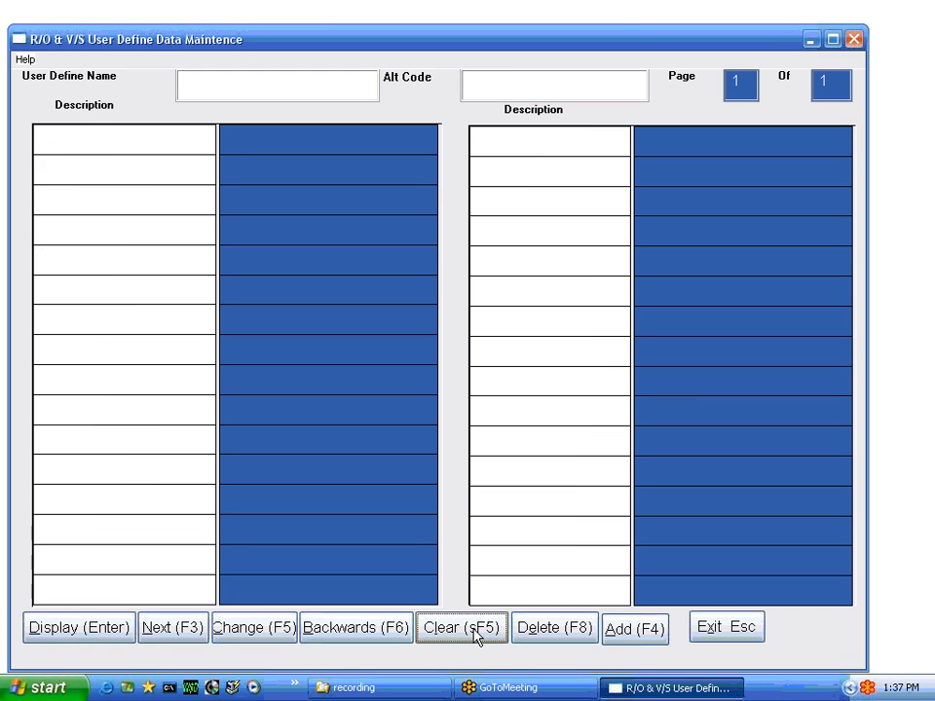
Step: Enter BOAT as both the User Define Name and the Alt Code on the blank user-define form
click(184, 86)
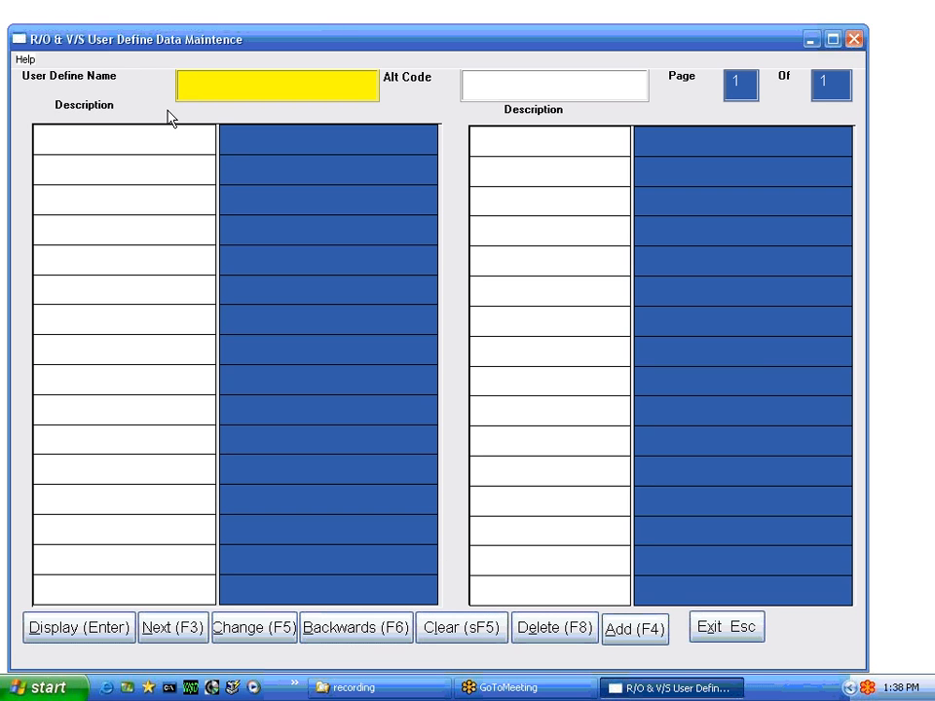
text(BOAT)
key(Return)
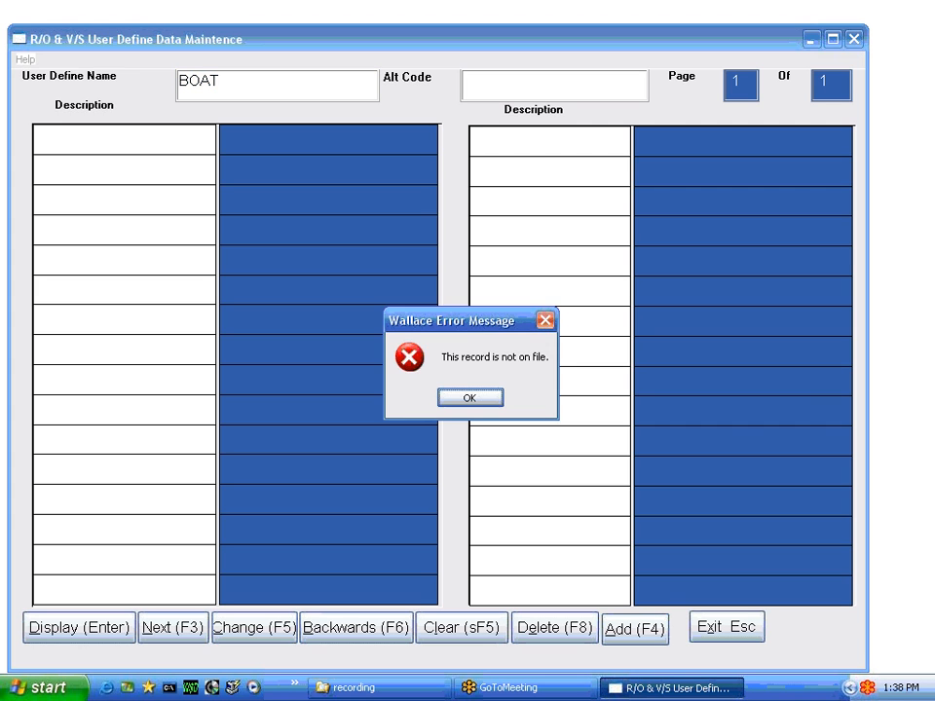
key(Return)
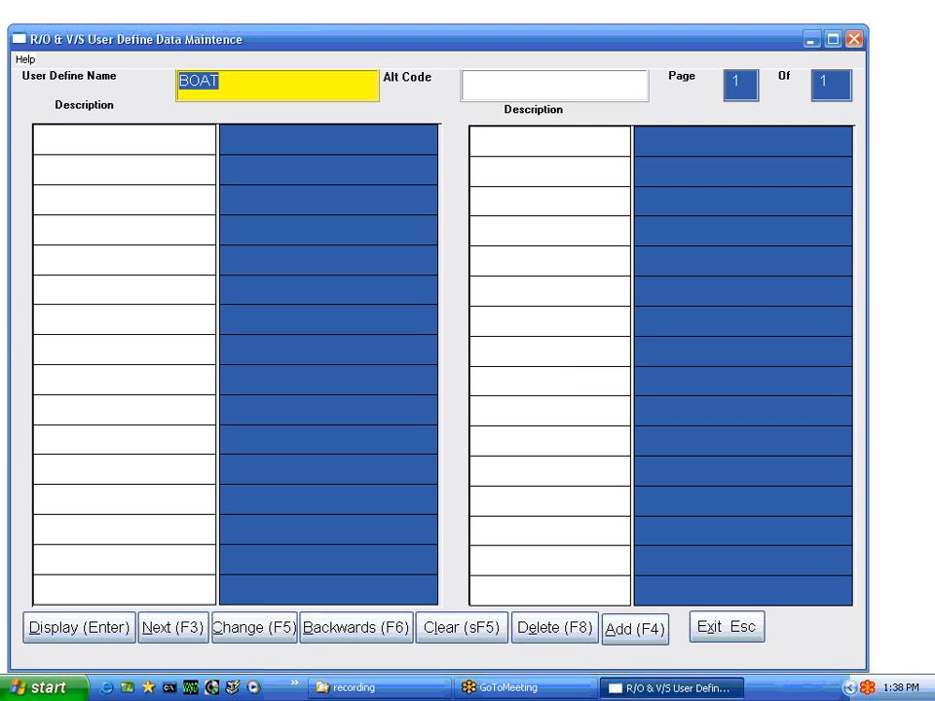
key(Tab)
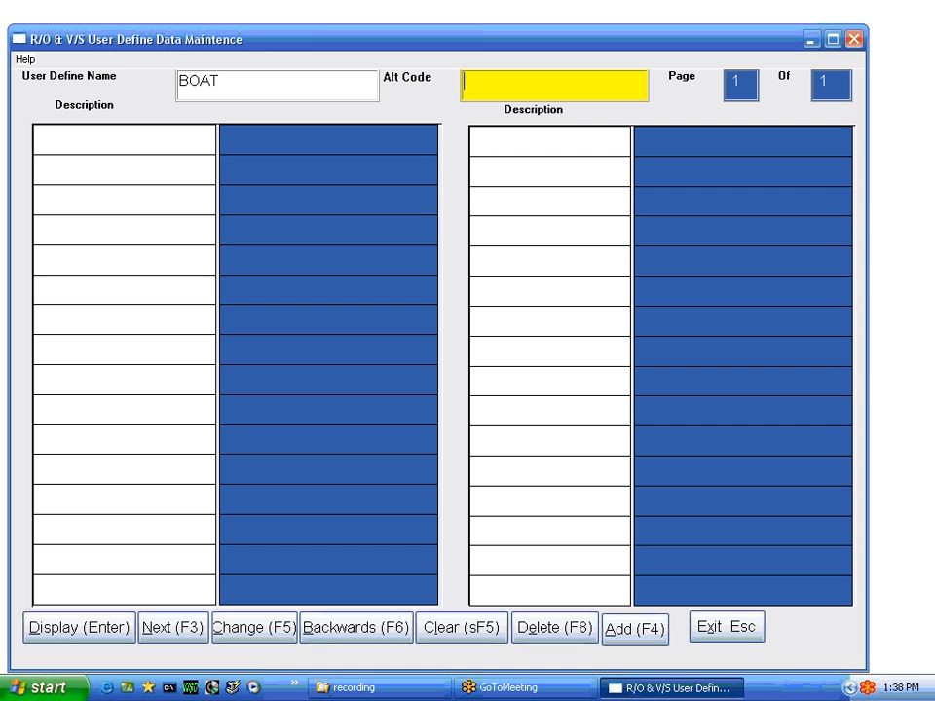
text(BOAT)
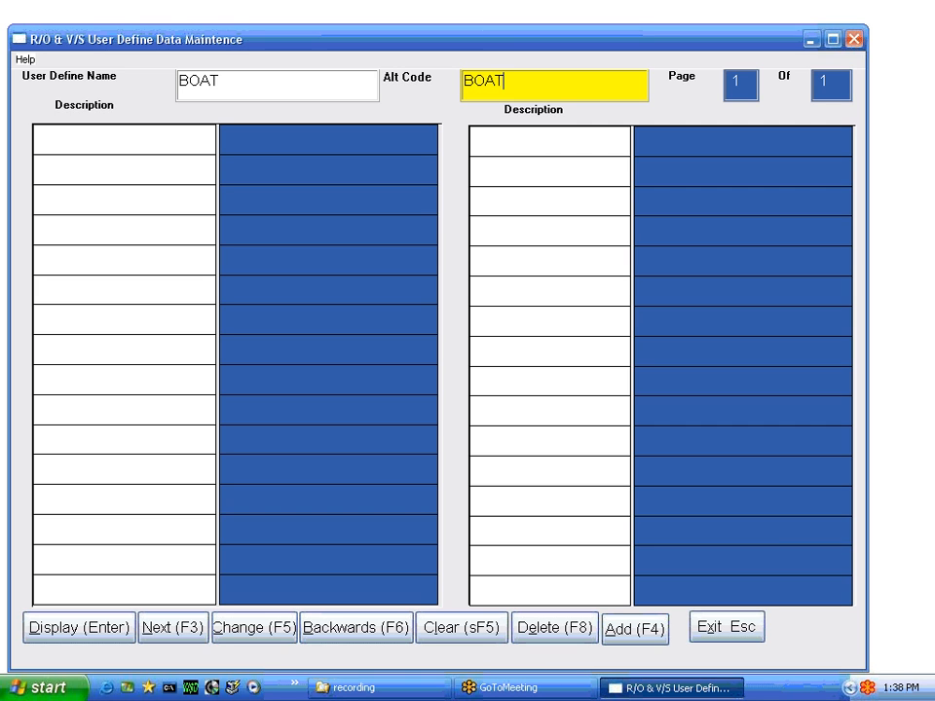
key(Return)
key(Return)
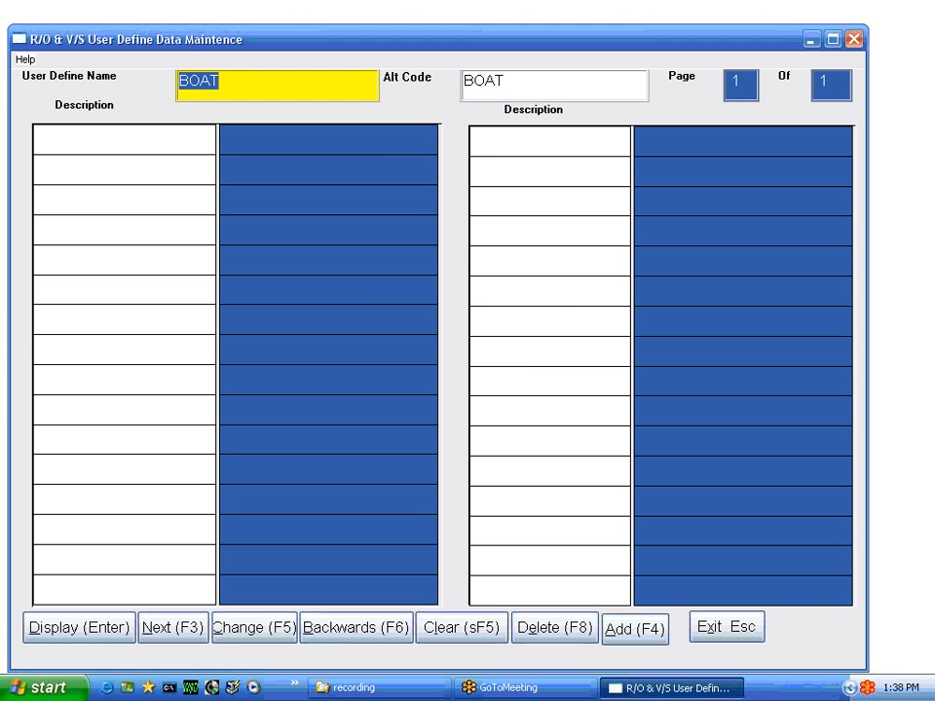
Step: Enter DRAFT, SERIAL NO and IMAGE as the first three descriptions of the BOAT user-define record
key(Tab)
key(Tab)
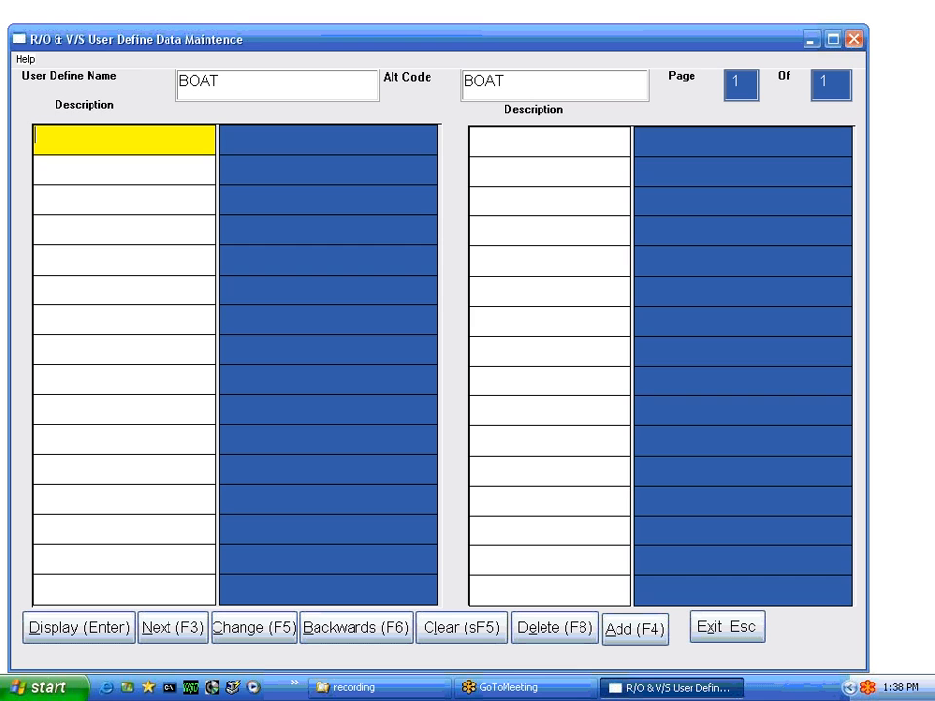
text(DRAFT)
key(Tab)
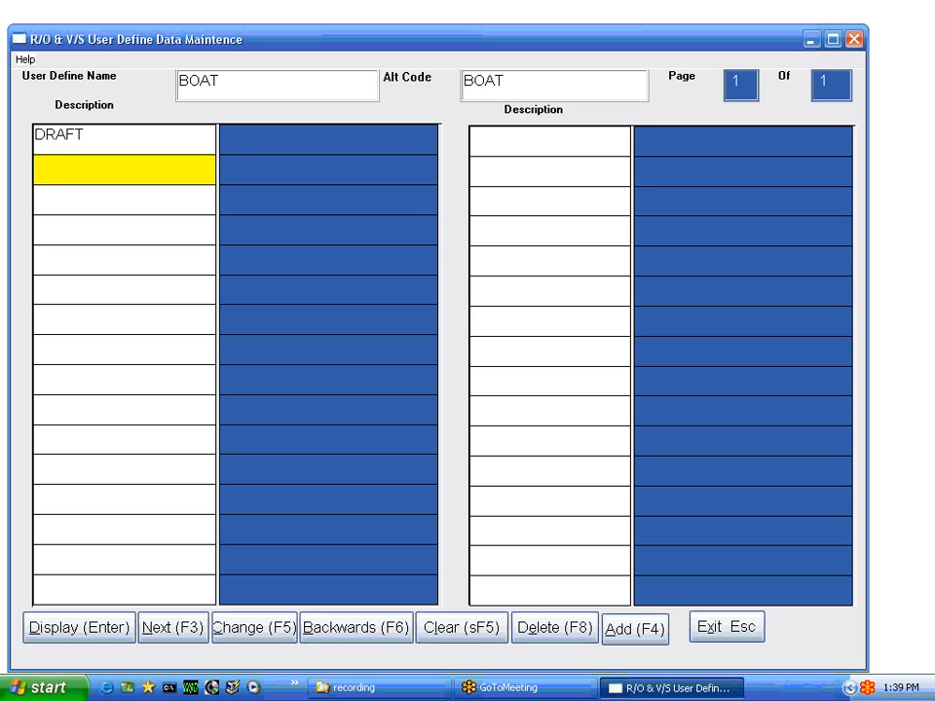
text(SERIAL NO)
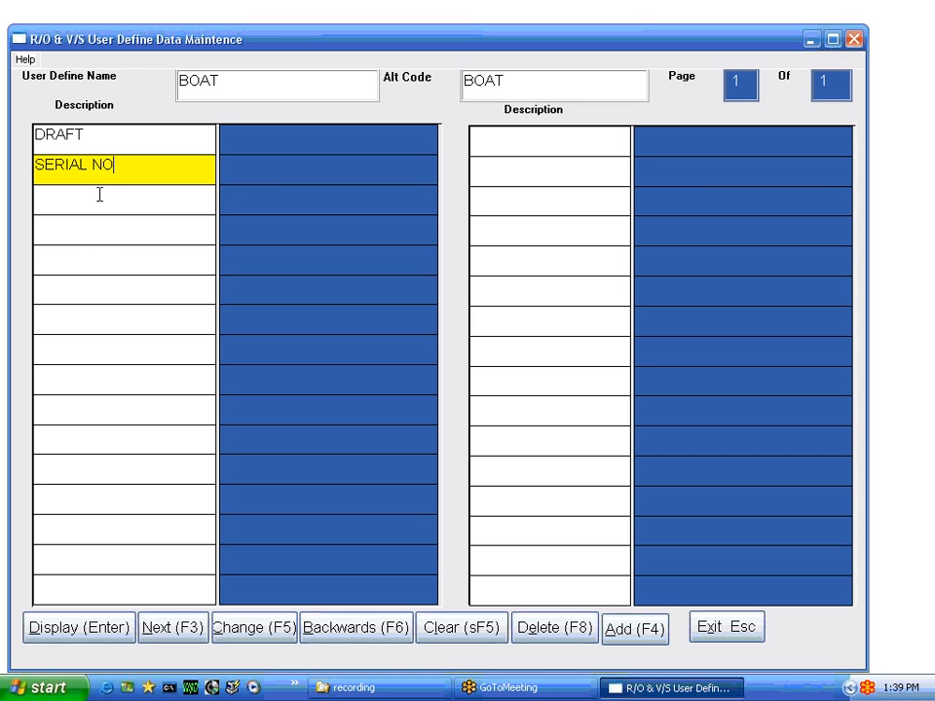
click(42, 201)
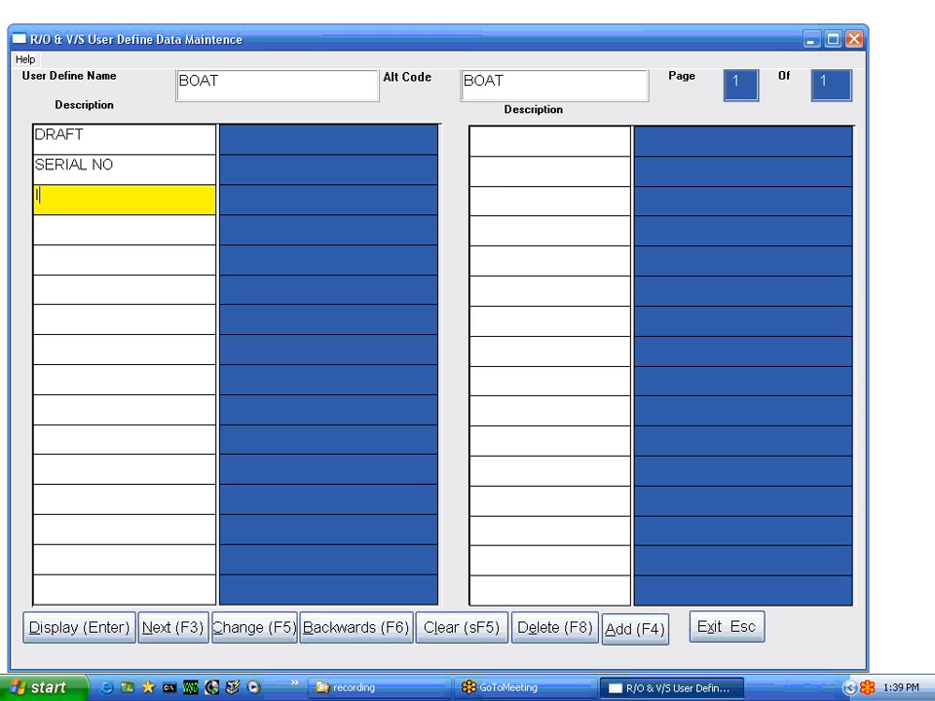
text(MAGE)
Step: Copy the IMAGE description and paste it into the fourth, fifth and sixth description rows
double_click(86, 196)
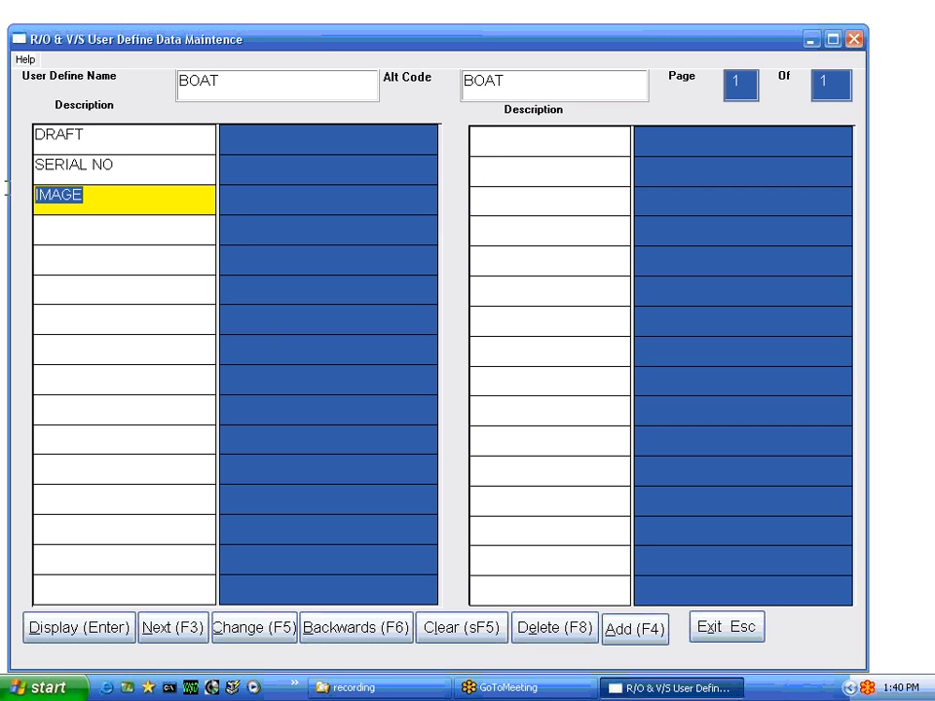
right_click(48, 196)
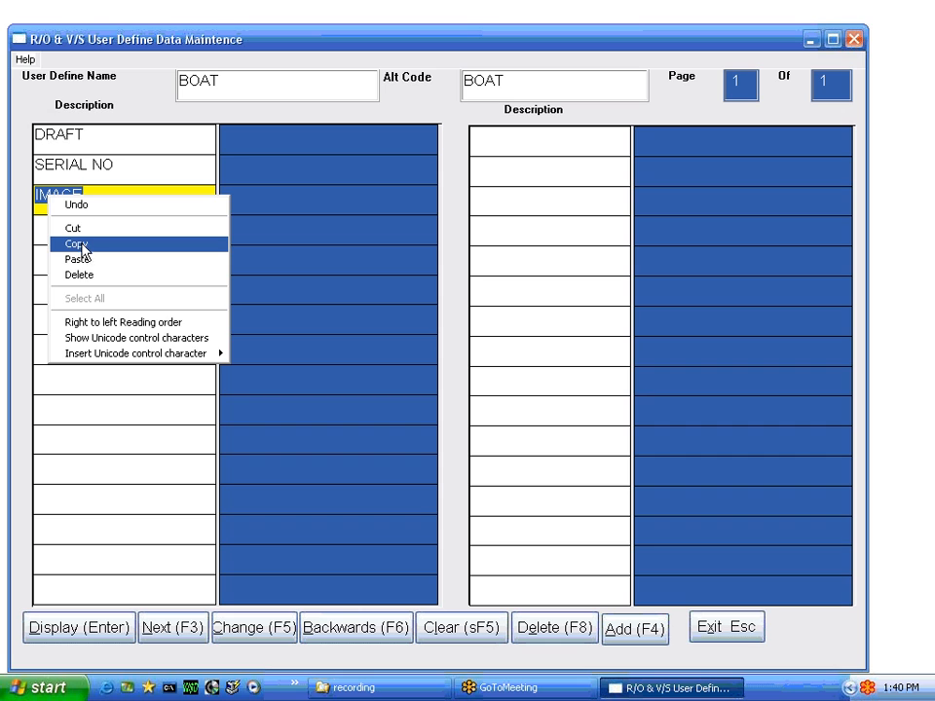
click(82, 244)
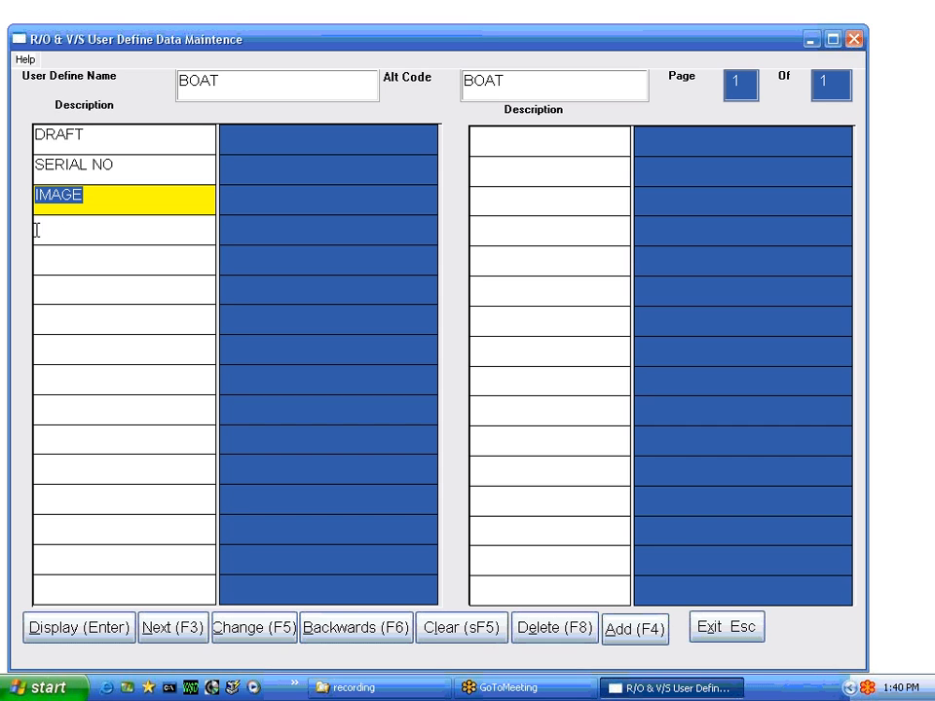
click(36, 229)
right_click(36, 229)
click(61, 294)
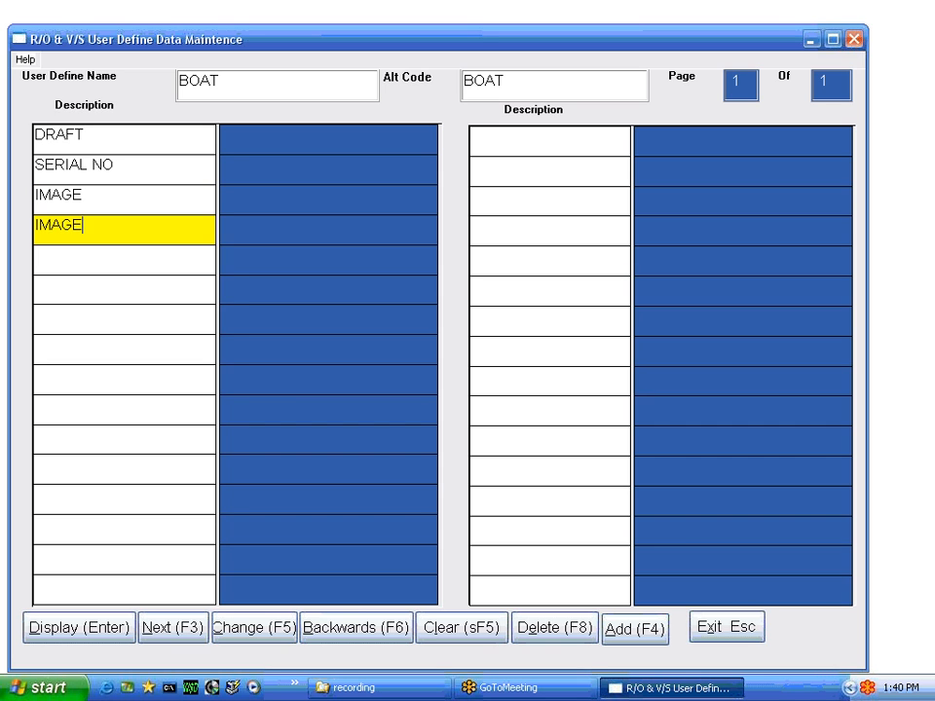
click(43, 261)
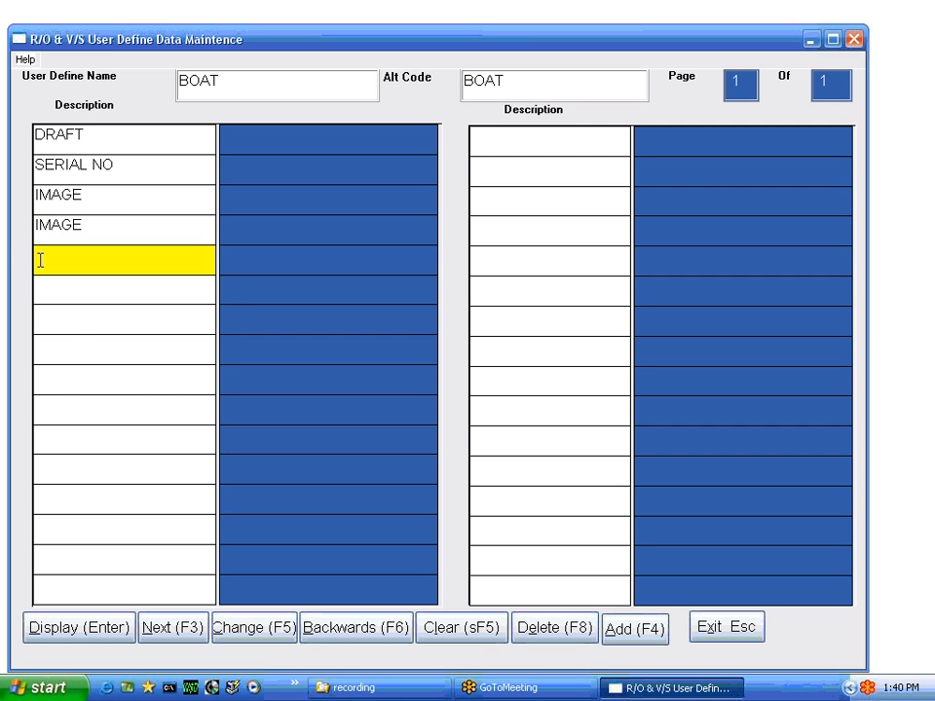
right_click(42, 260)
click(70, 325)
click(36, 289)
right_click(37, 290)
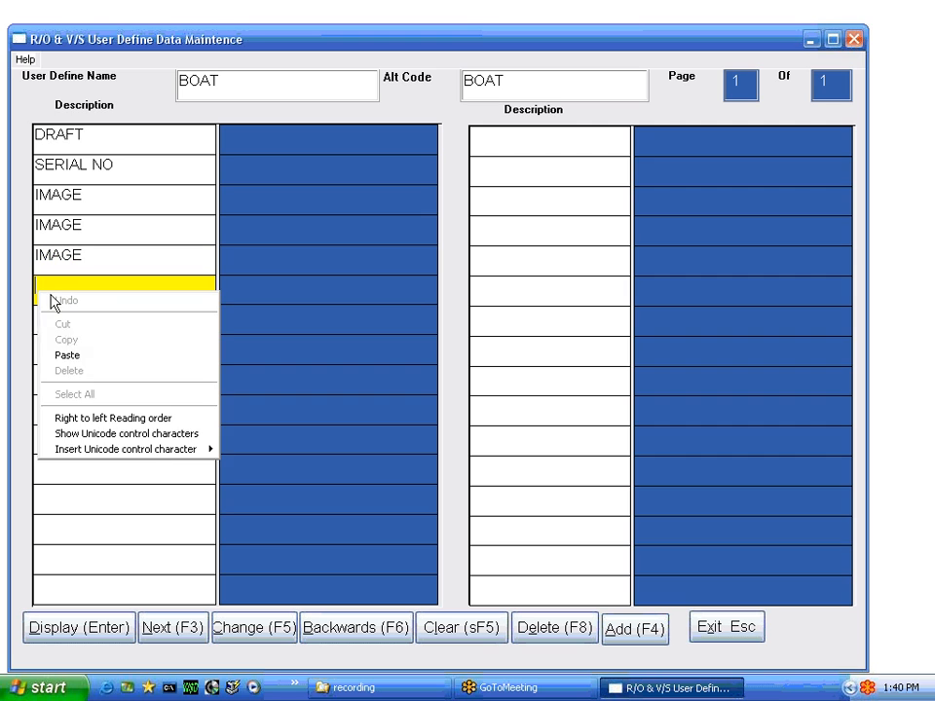
click(78, 356)
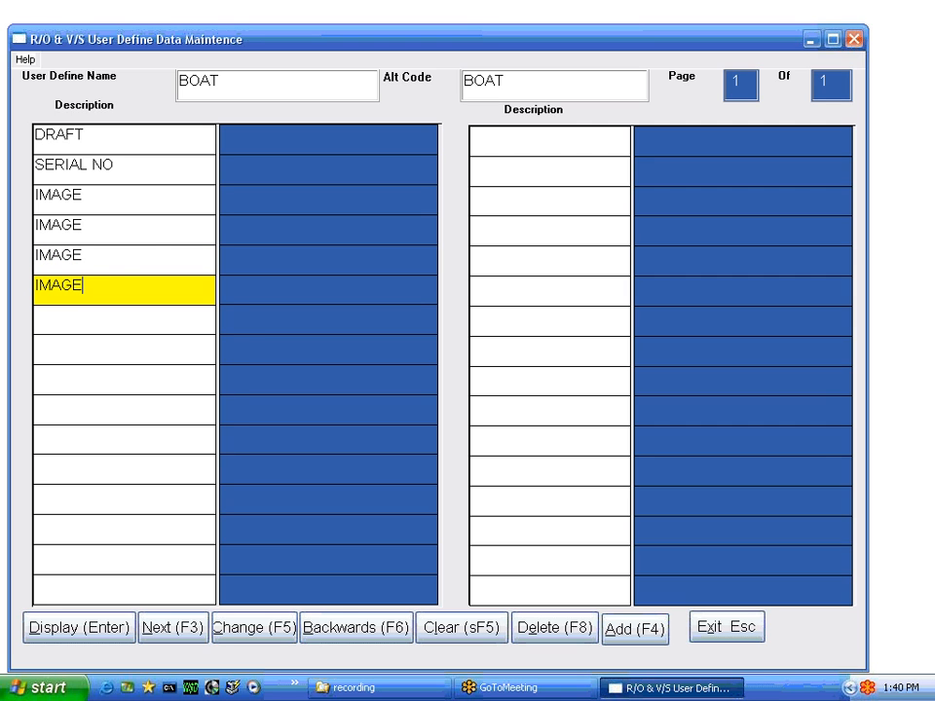
Step: Enter JKHJKJKJHHK, HJLJKL, JKLJKL and JJKHJK as the next four descriptions and add the BOAT record
click(40, 327)
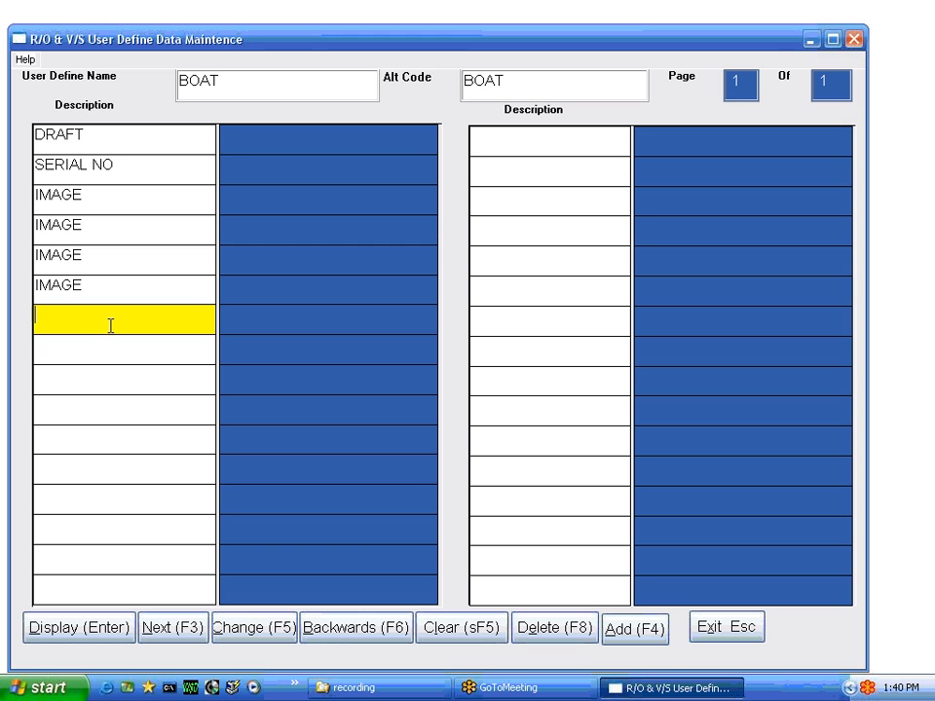
text(JKHJKJKJHHK)
key(Return)
text(HJLJKL)
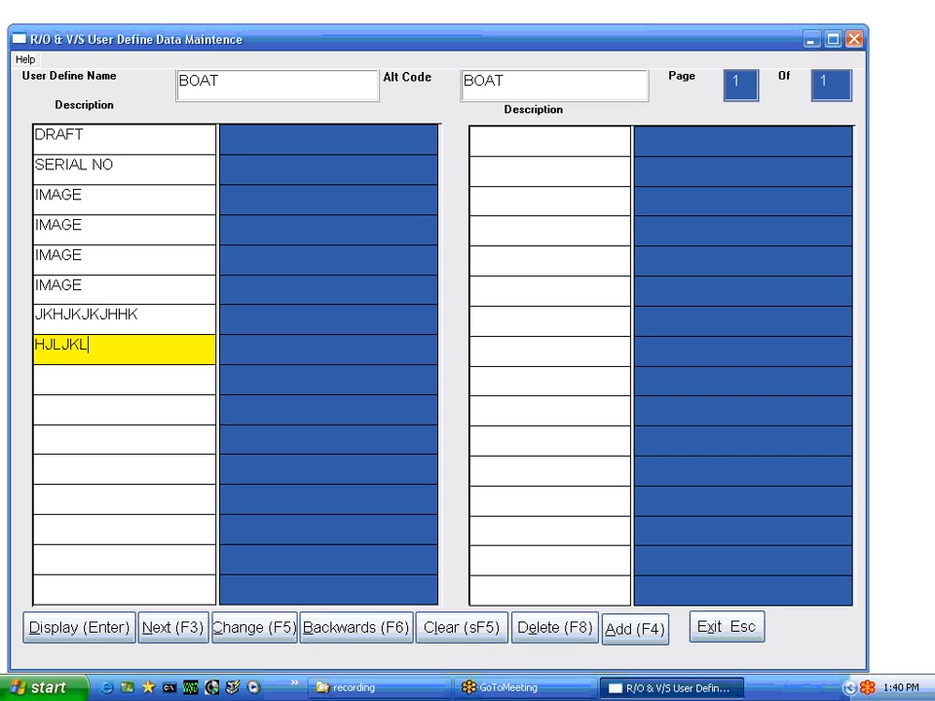
key(Return)
text(JKLJKL)
key(Return)
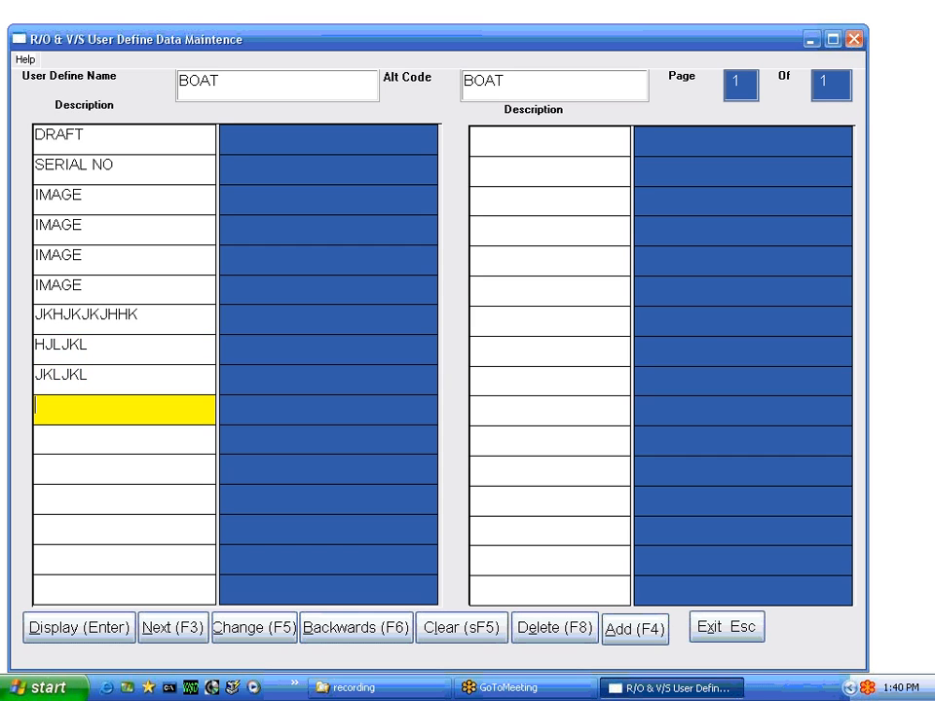
text(JJKHJK)
key(Return)
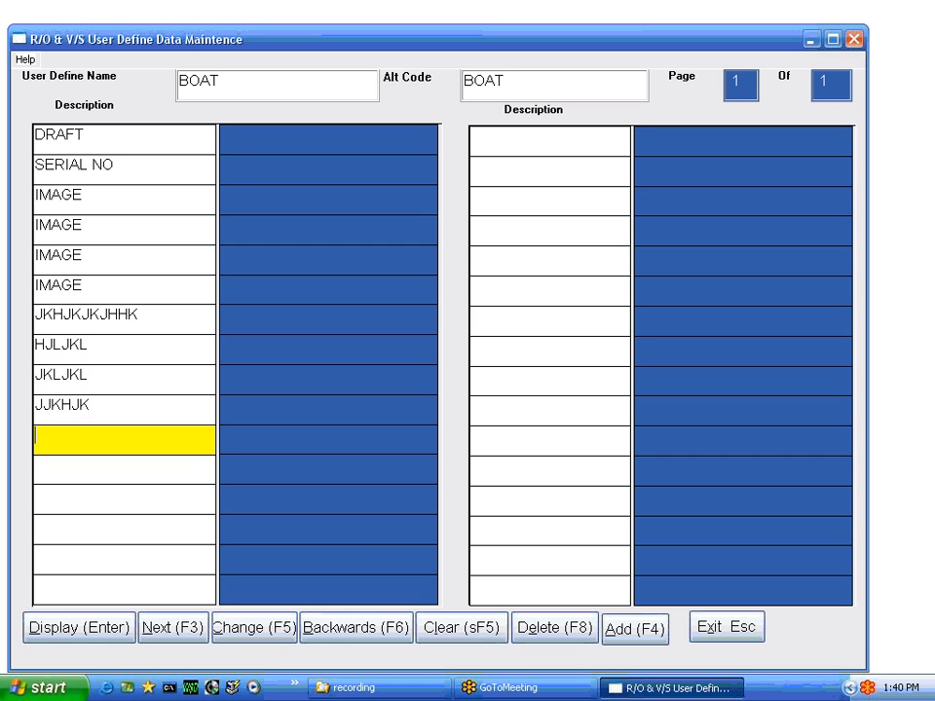
click(628, 630)
click(427, 401)
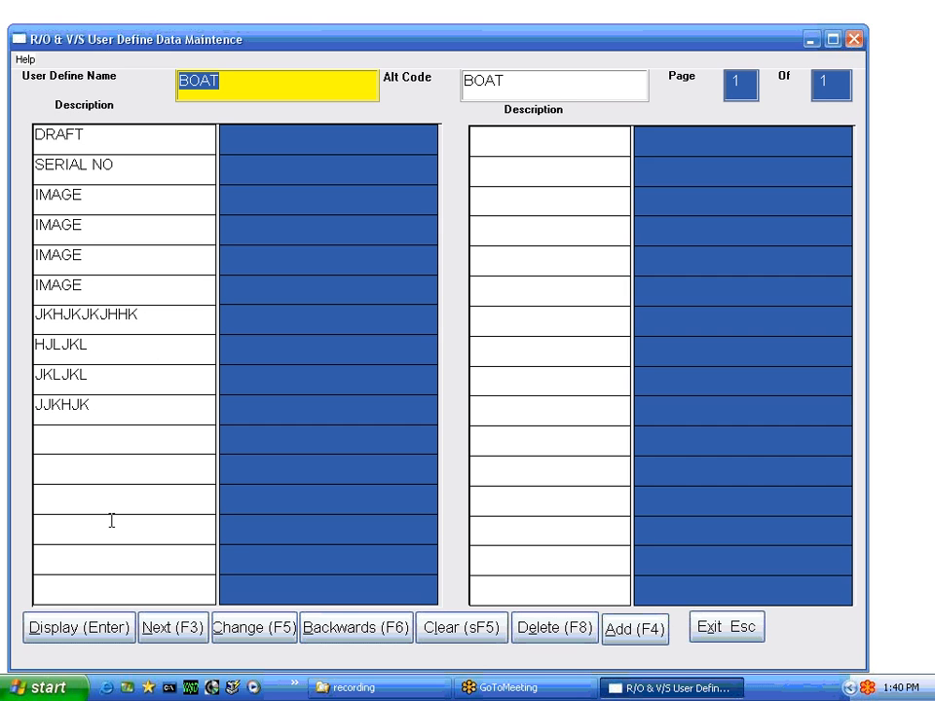
Step: Try to browse to the next and previous user-define records from BOAT
click(171, 631)
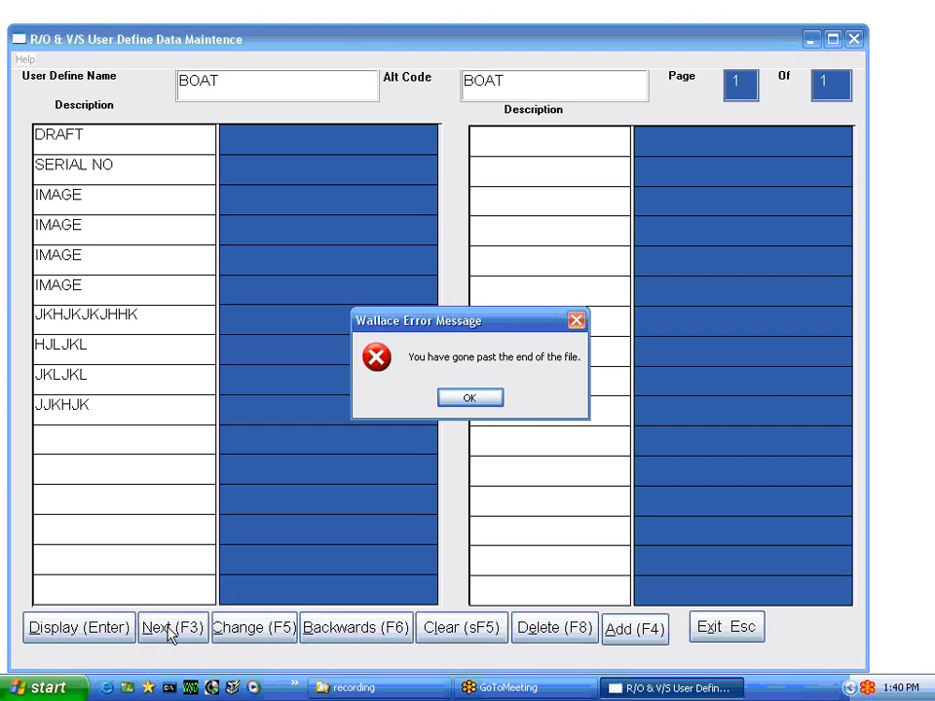
click(465, 401)
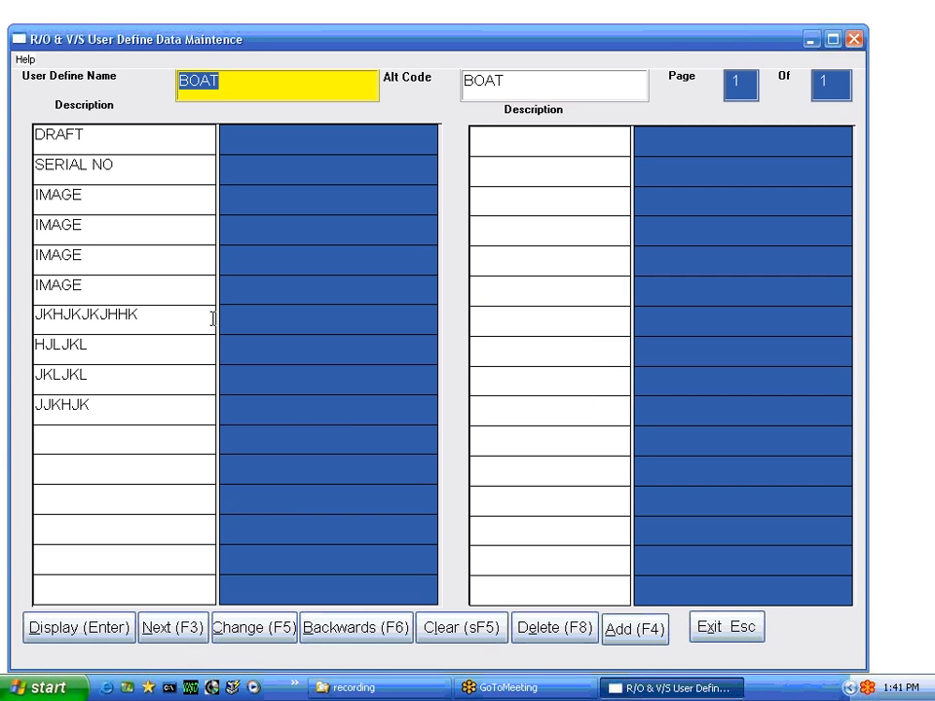
click(333, 631)
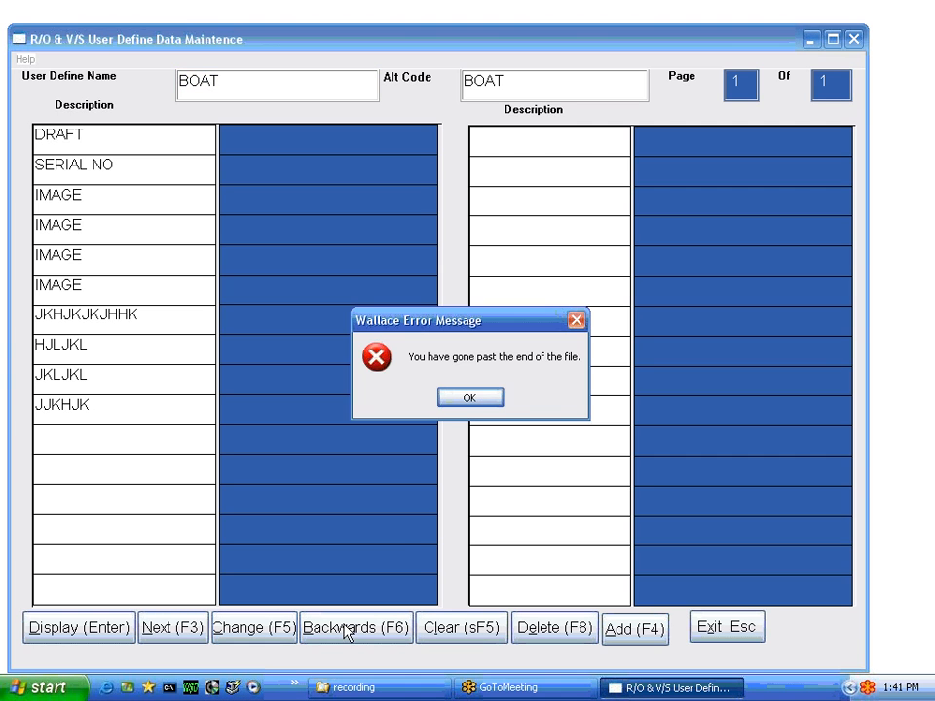
click(478, 399)
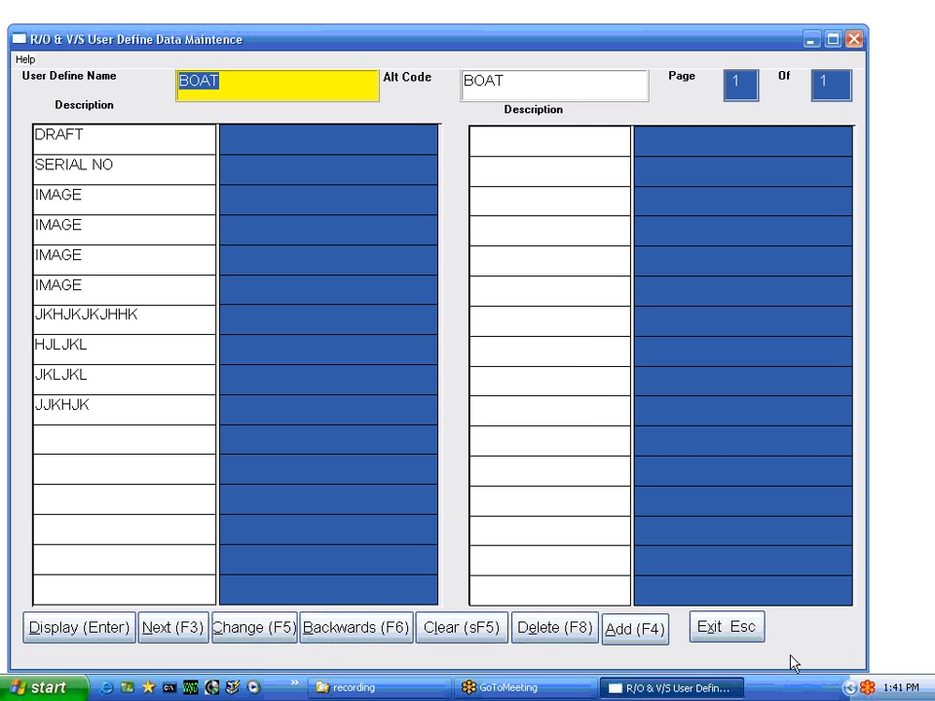
Step: Close the user-define maintenance form and the Workstation and System Options list, returning to the Unit Sales Menu
click(724, 628)
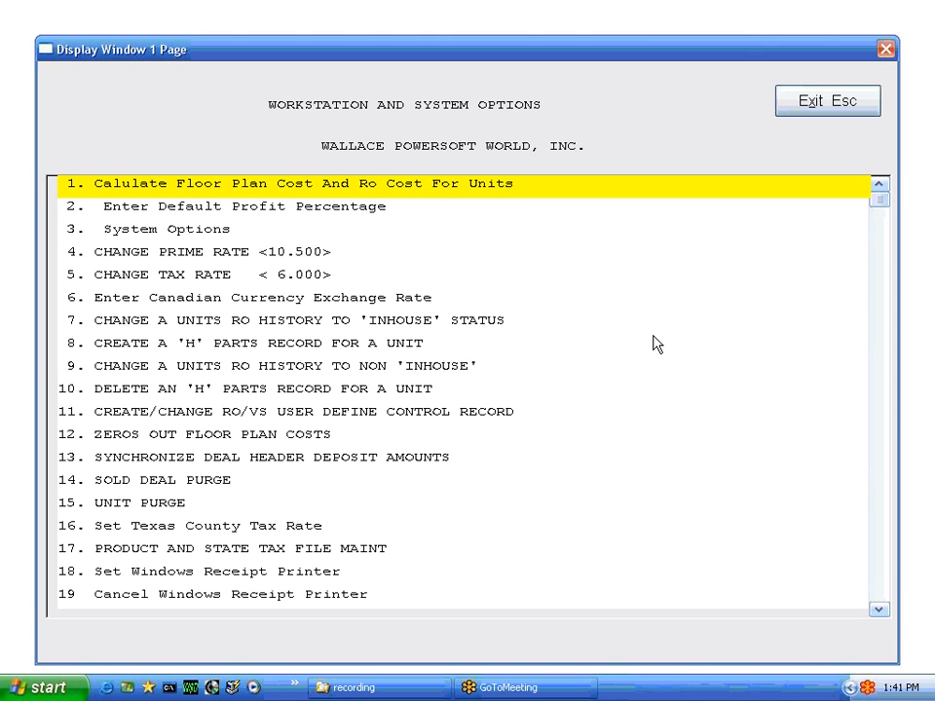
key(Down)
key(Down)
key(Down)
key(Down)
key(Down)
key(Down)
key(Down)
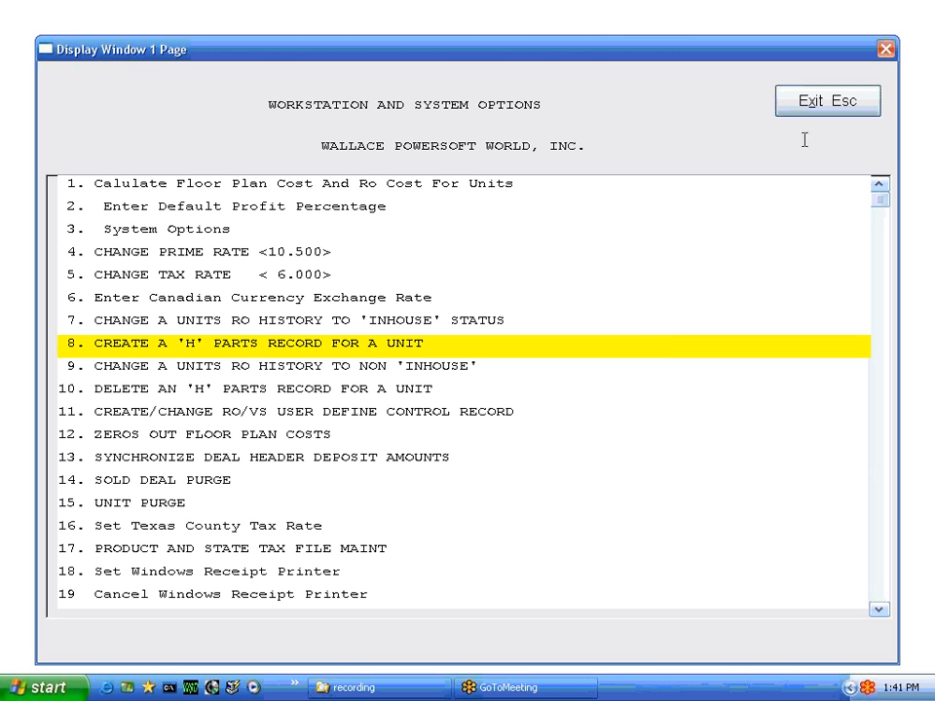
click(807, 98)
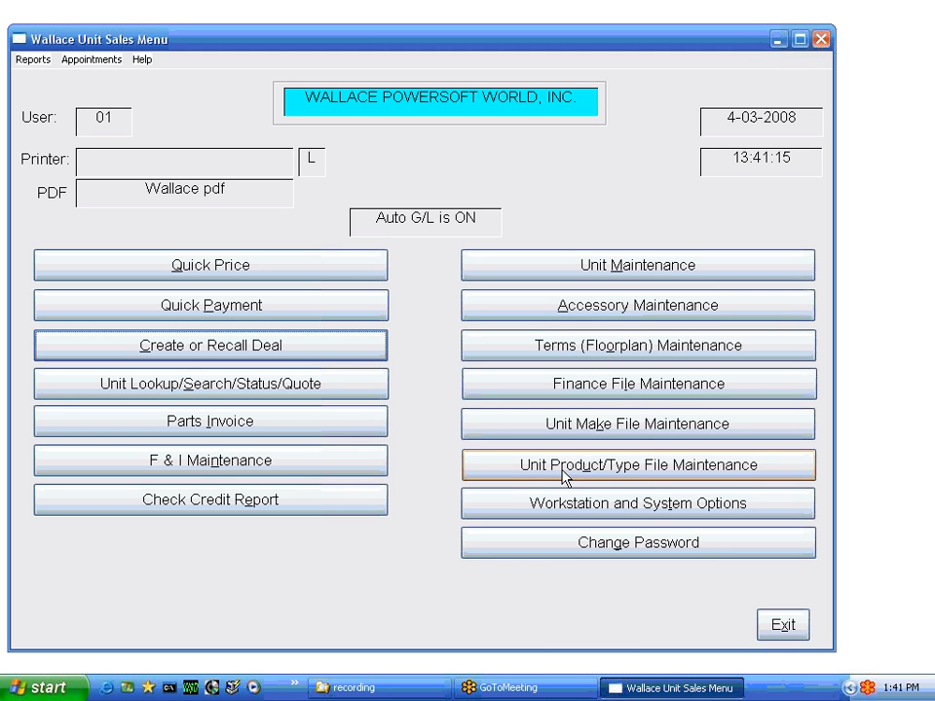
Step: Recall product code BOAT in Unit Product/Type File Maintenance, clear its User Define Name and save the change
click(596, 474)
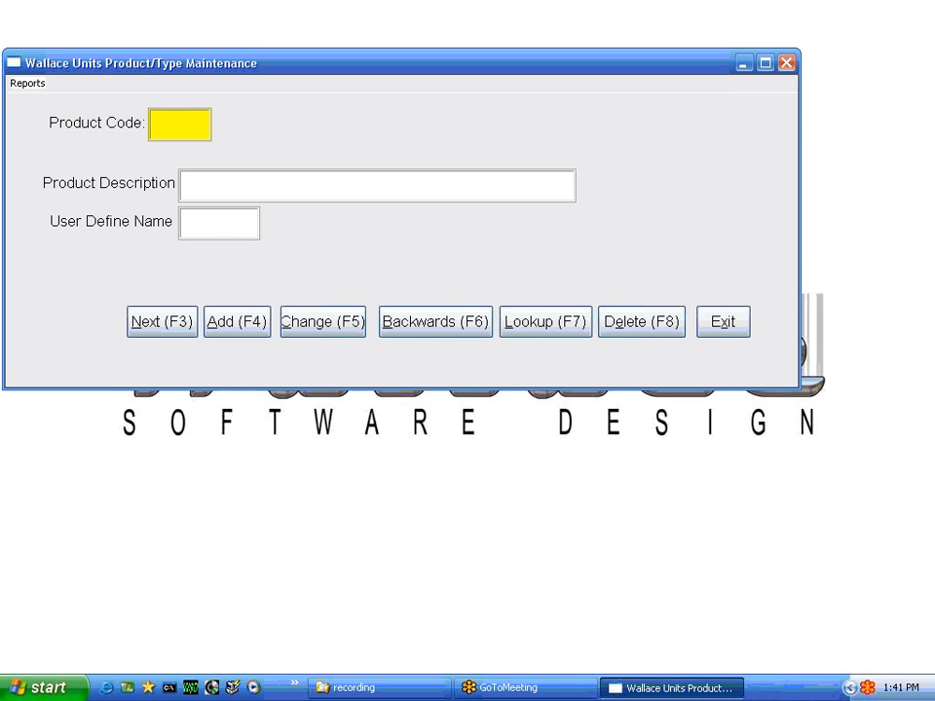
text(BOAT)
key(Return)
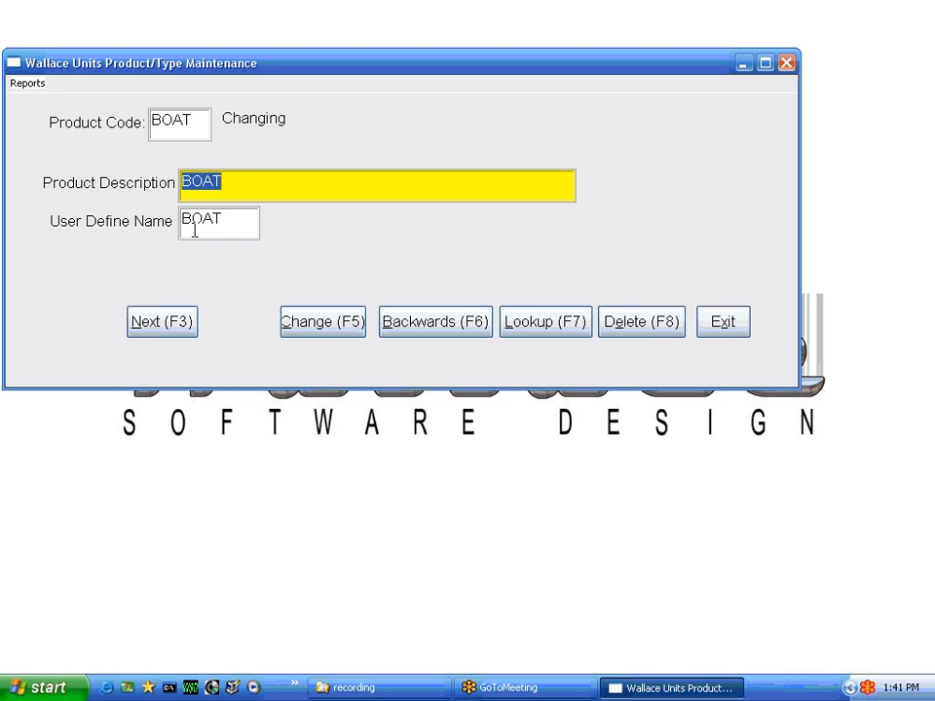
key(Tab)
key(Delete)
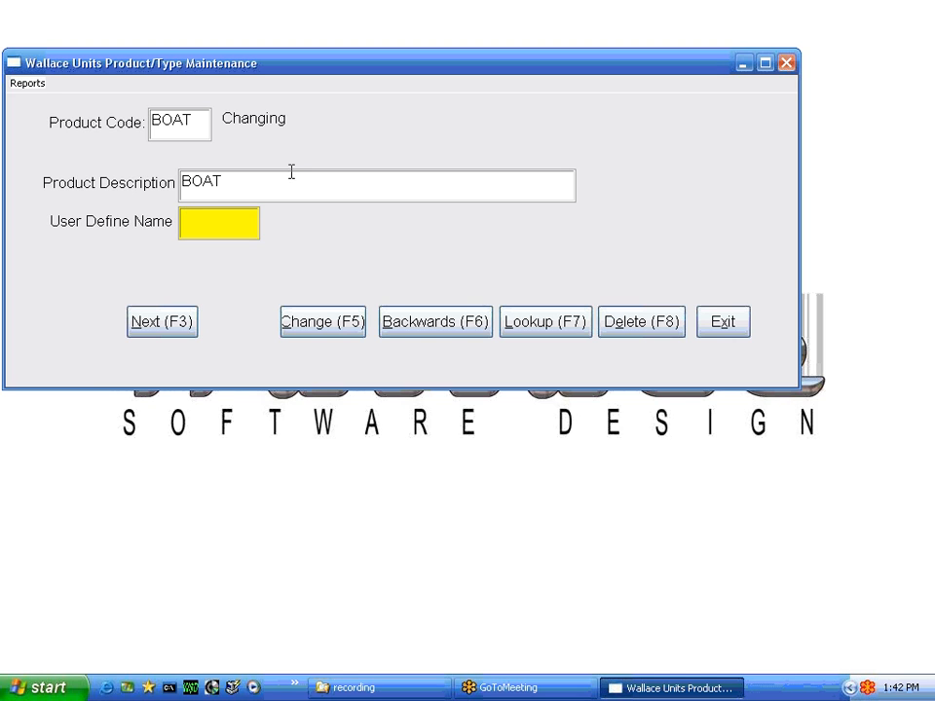
click(311, 328)
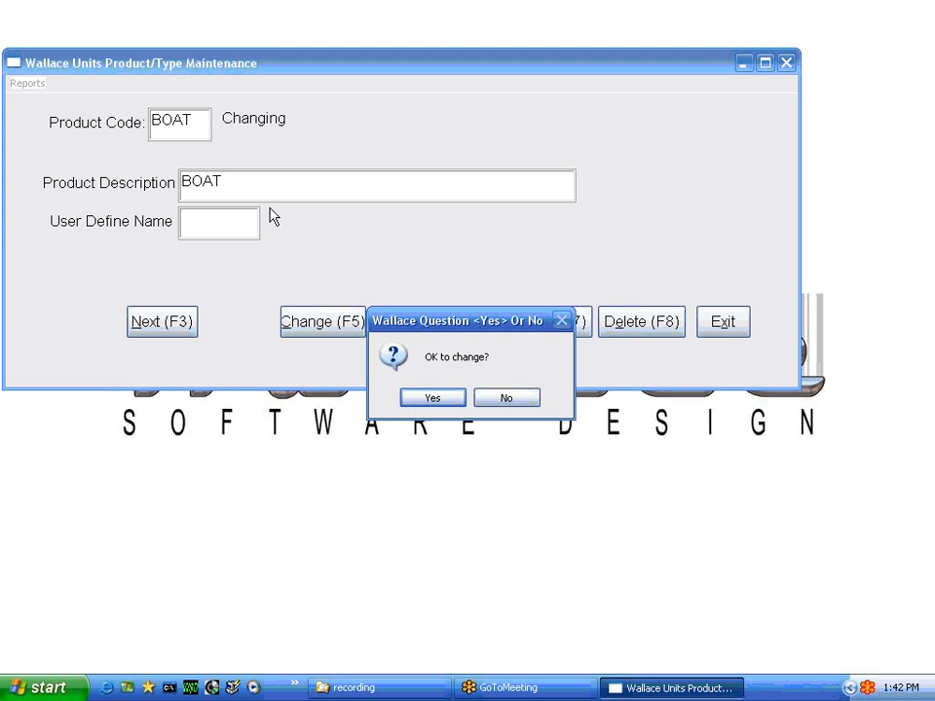
click(449, 402)
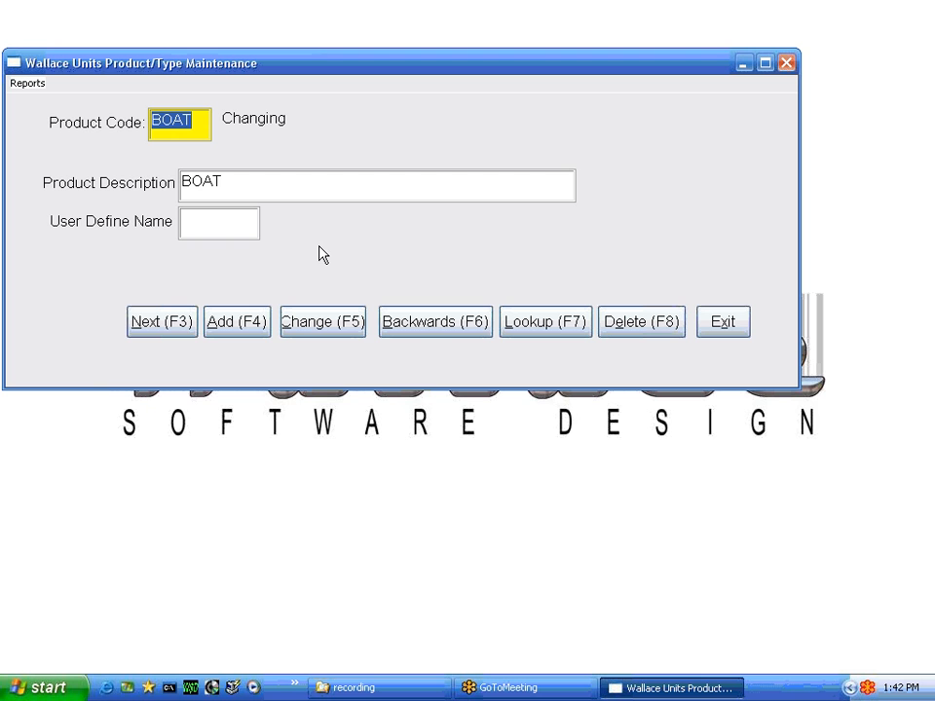
Step: Recall unit B201 in Unit Maintenance, view its user-defined data and close it again
click(721, 324)
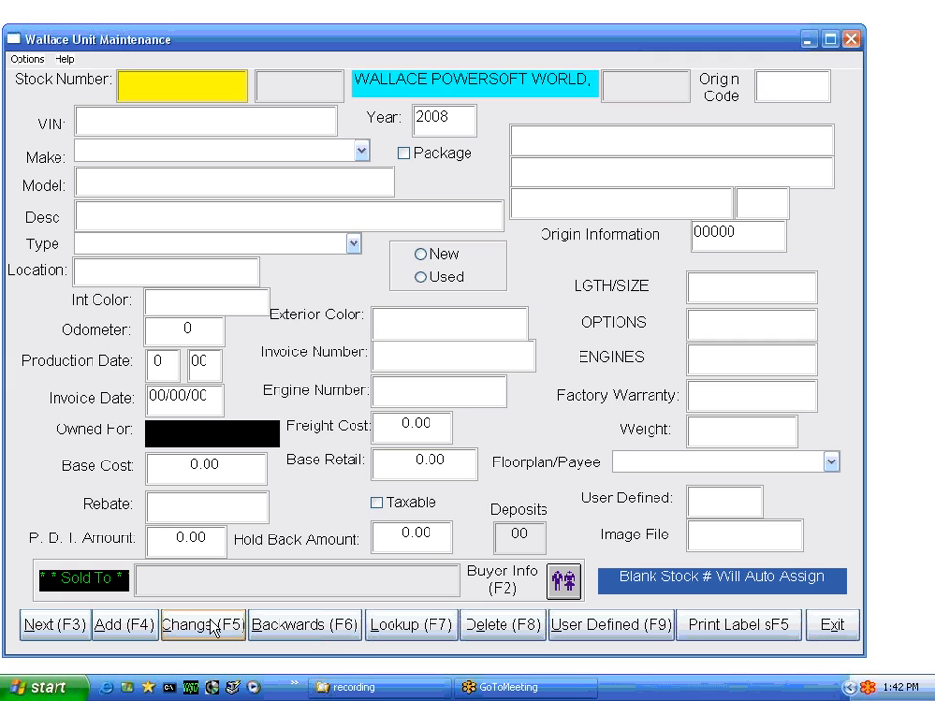
text(B201)
key(Return)
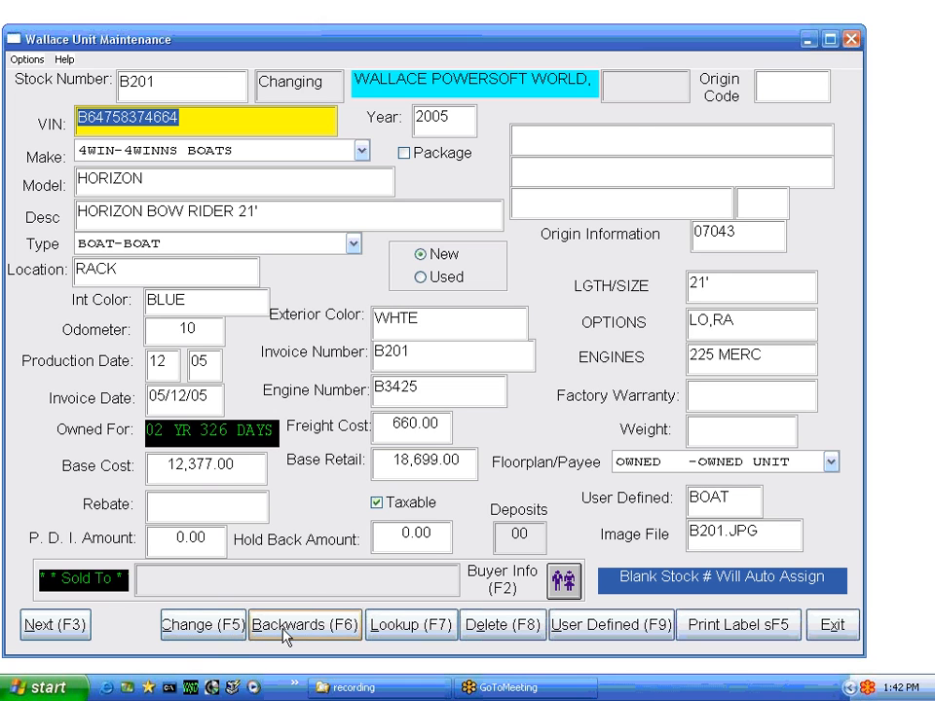
click(604, 628)
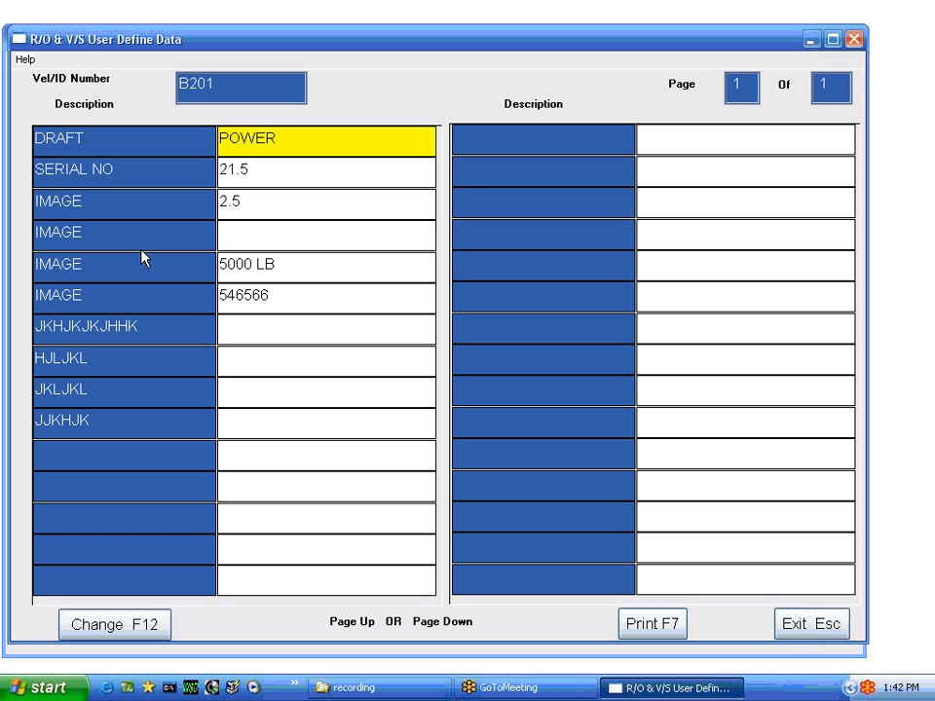
click(812, 626)
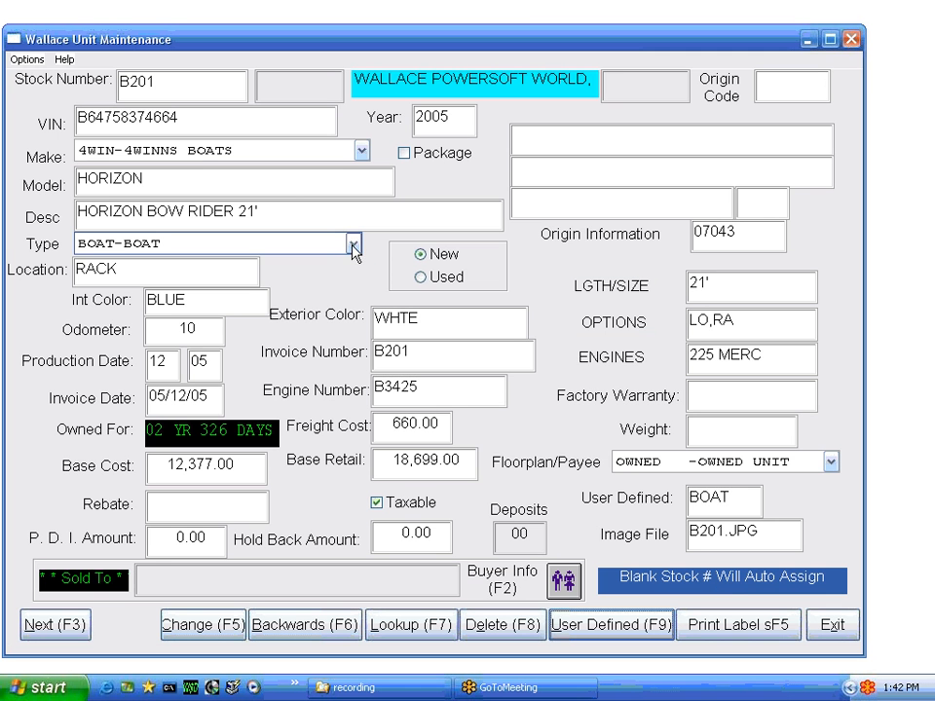
Step: Set unit B201's Type to MC - MOTORCYCLE and User Defined to MC, and display its user-defined data
click(353, 243)
click(146, 356)
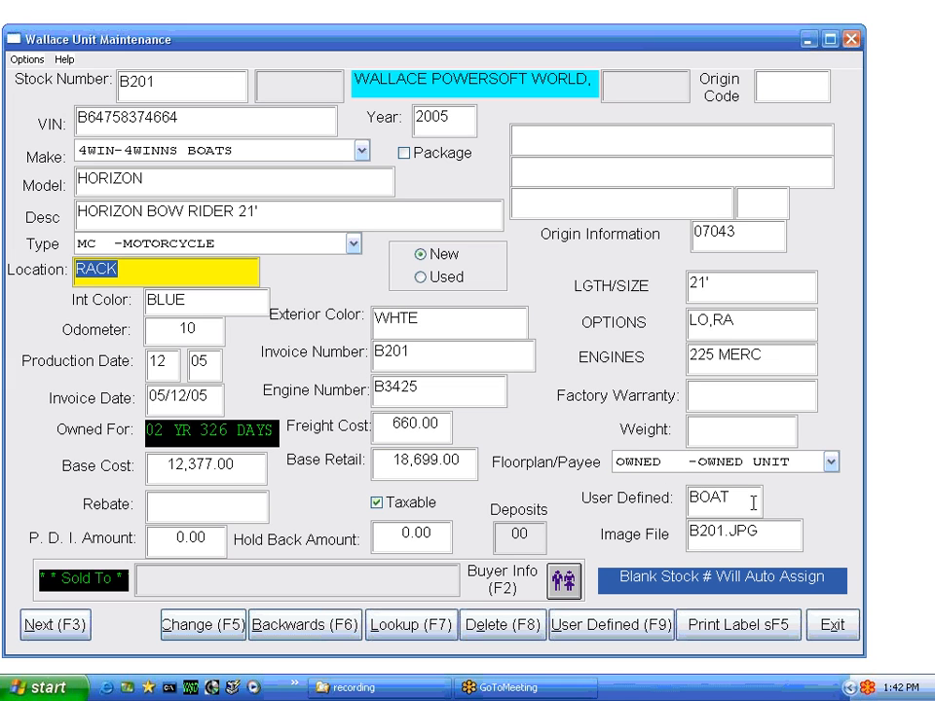
click(693, 499)
text(MC)
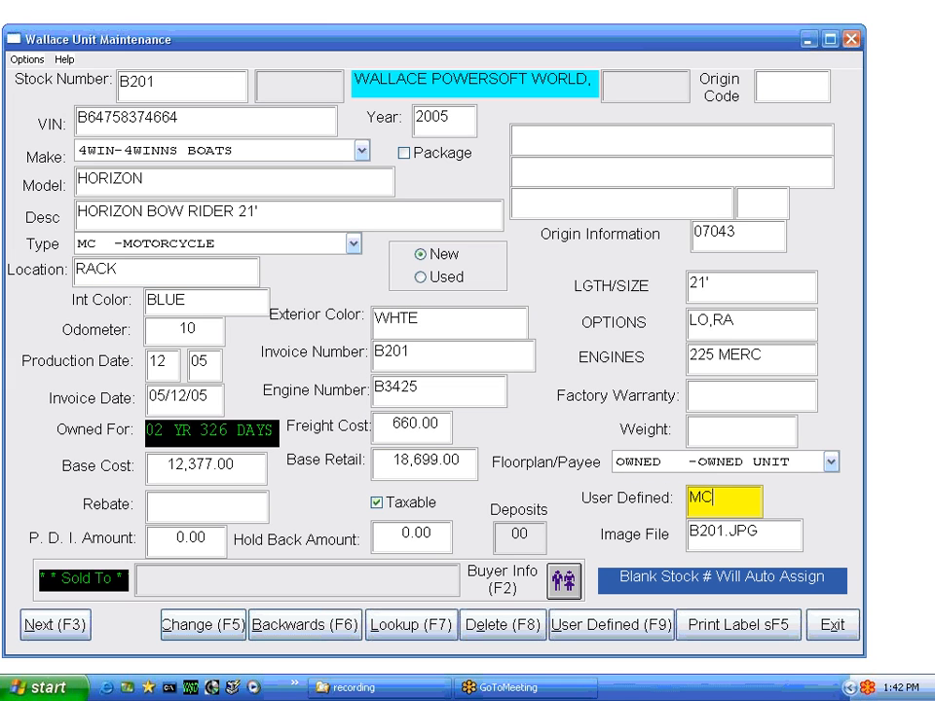
key(Tab)
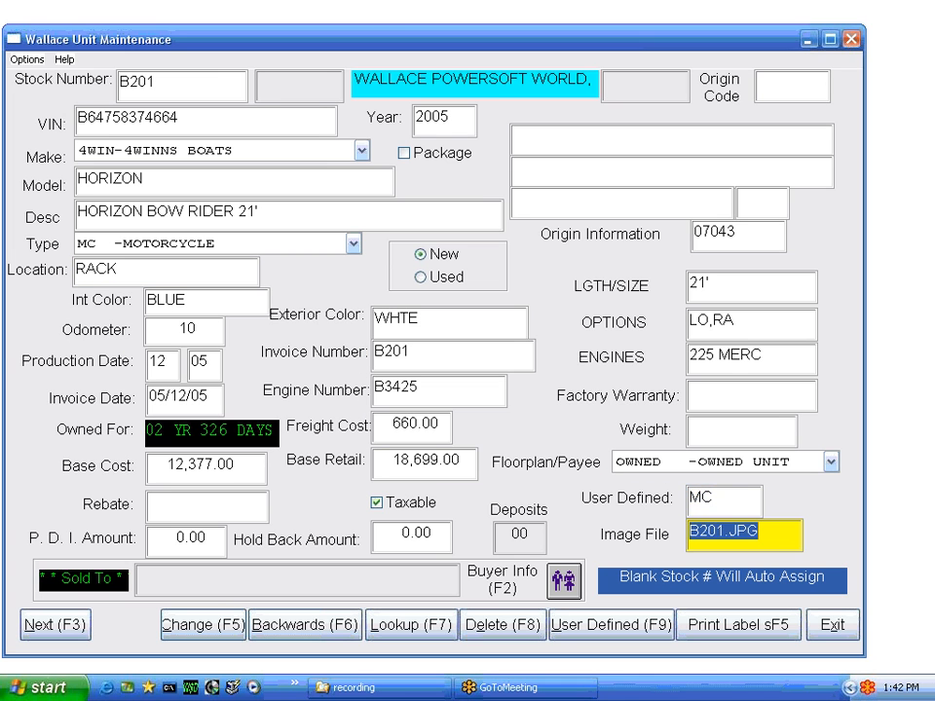
click(596, 628)
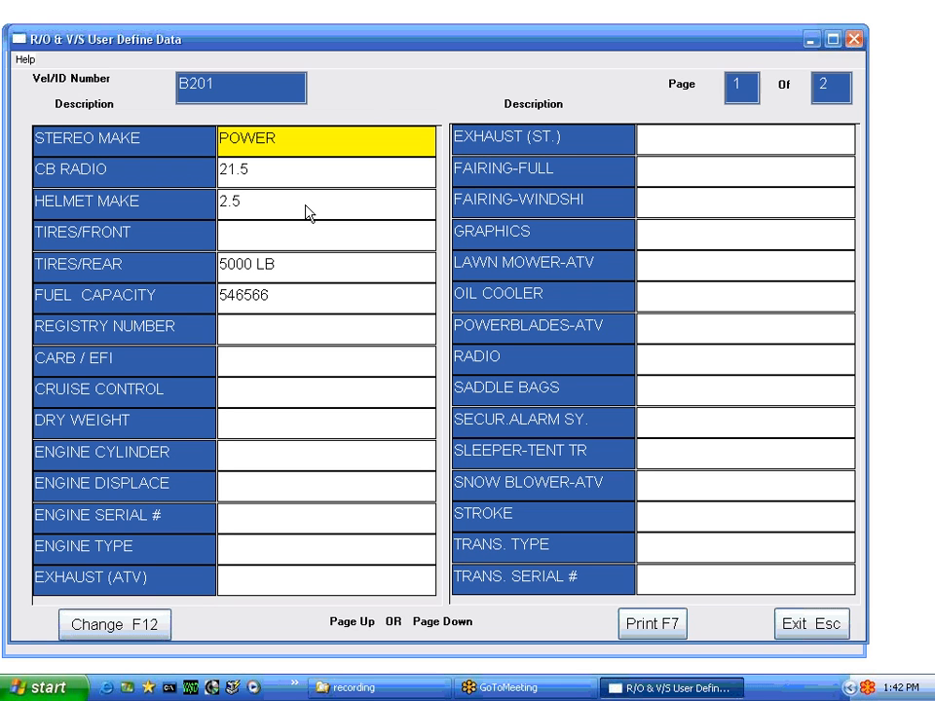
Step: Close the user-defined data, Unit Maintenance and the Unit Sales Menu to return to the Systems Menu
click(790, 631)
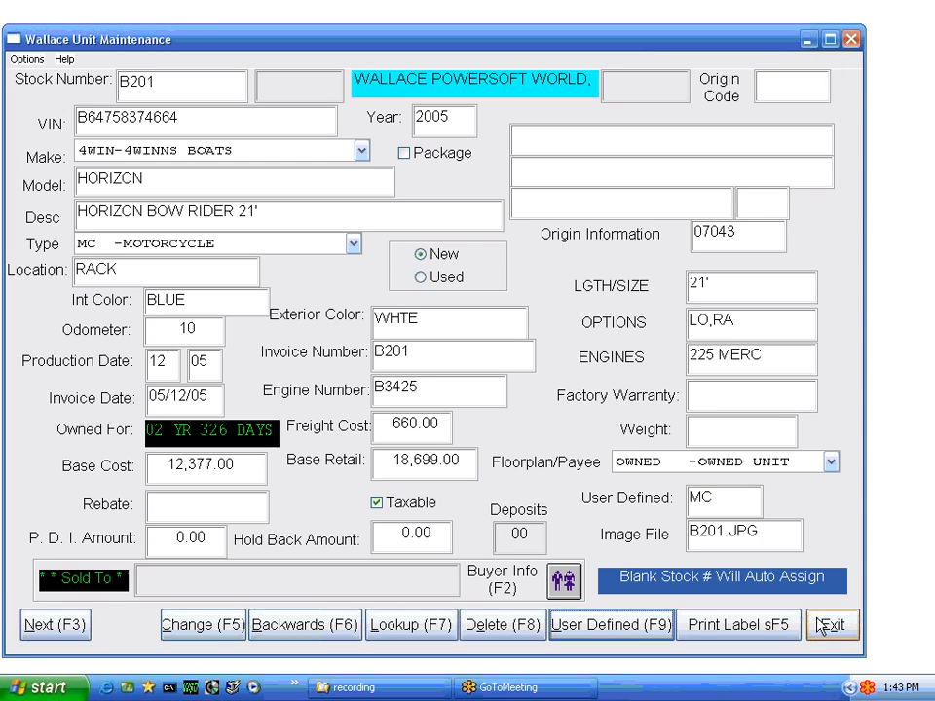
click(826, 625)
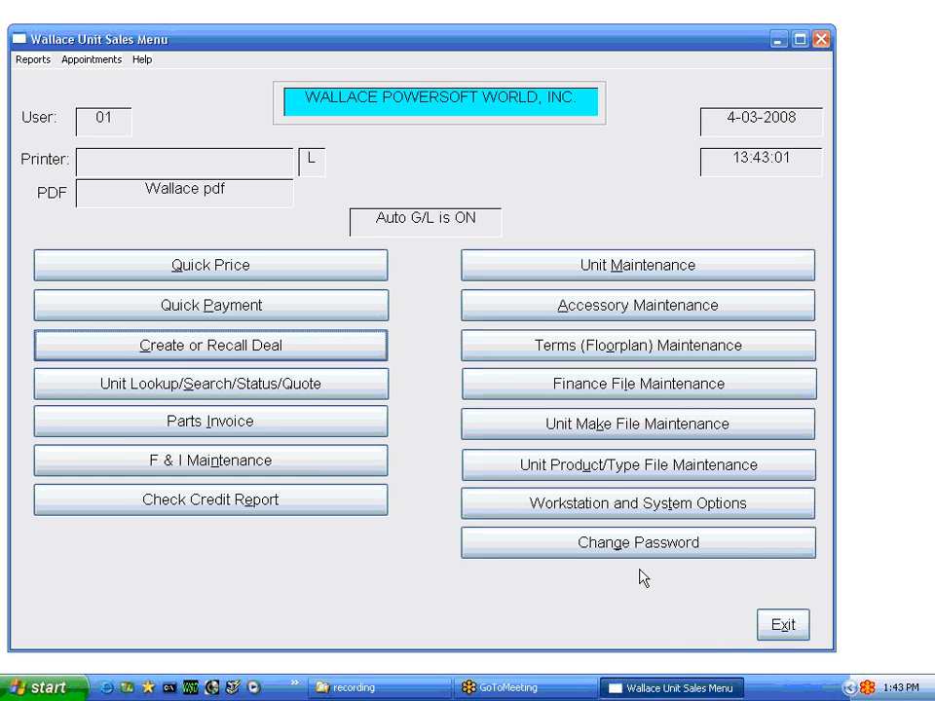
click(790, 626)
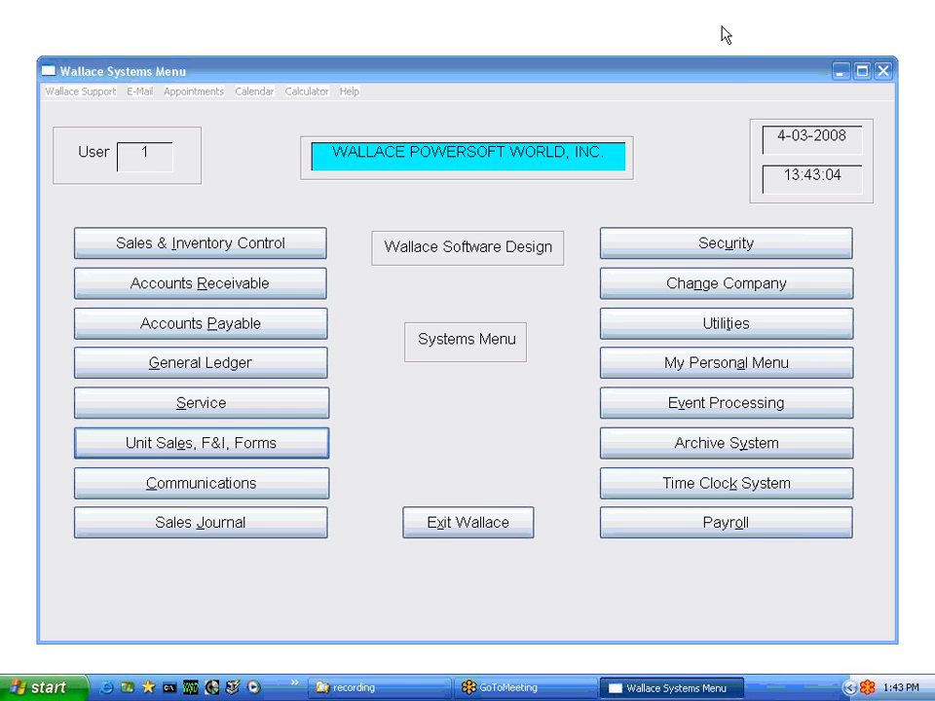